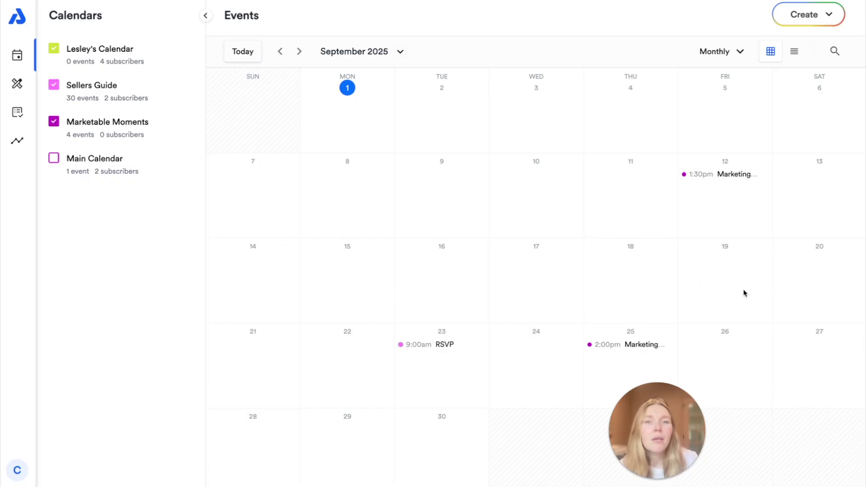
Step: Try the quick new-event popup on September 24, dismiss it, and bring up the Create menu
{"action": "left_click", "coordinate": [530, 358]}
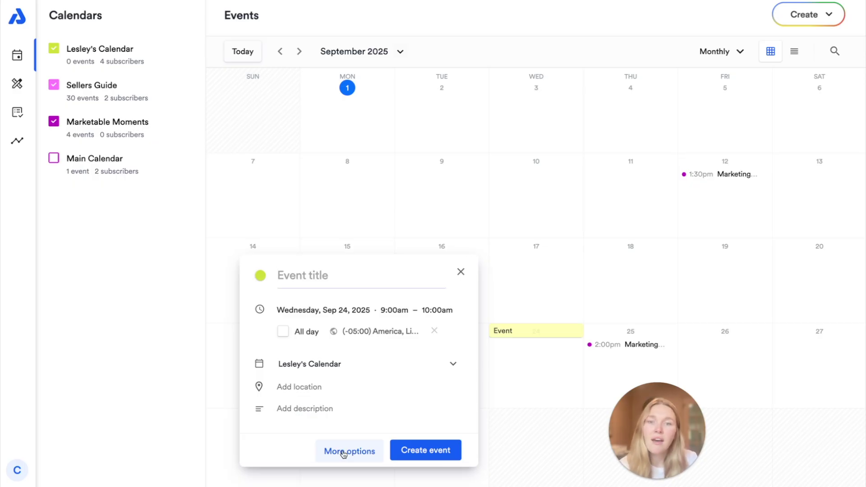
{"action": "left_click", "coordinate": [537, 364]}
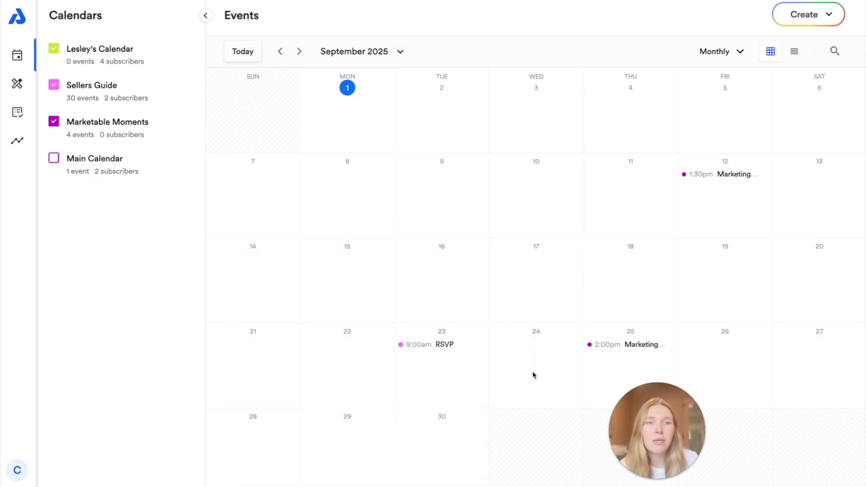
{"action": "left_click", "coordinate": [816, 23]}
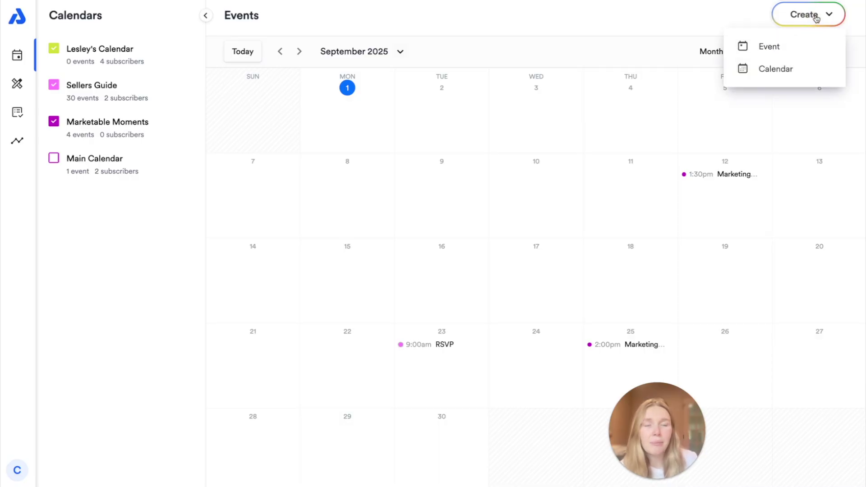
Step: Start a new event in the full form via Create > Event, keeping it a Single event
{"action": "left_click", "coordinate": [776, 48]}
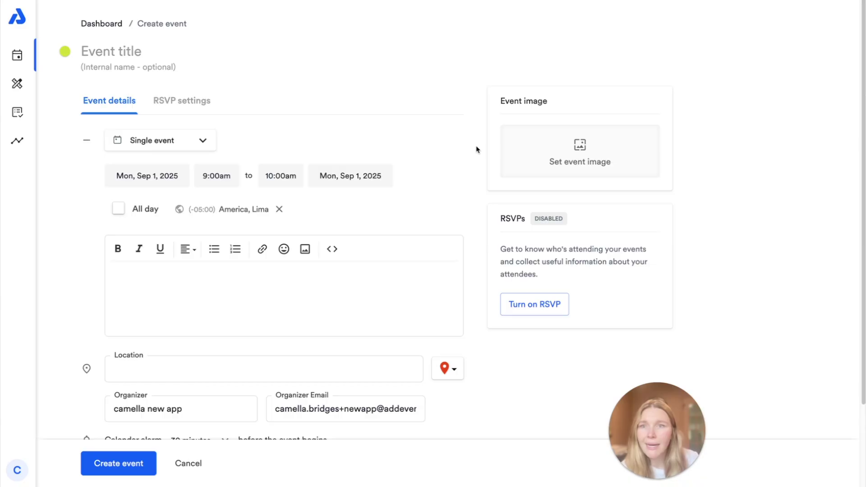
{"action": "left_click", "coordinate": [191, 141]}
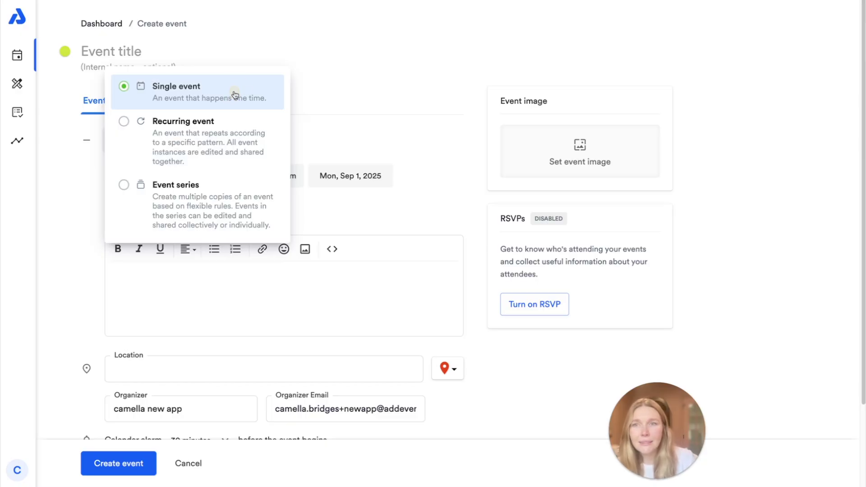
{"action": "left_click", "coordinate": [345, 81]}
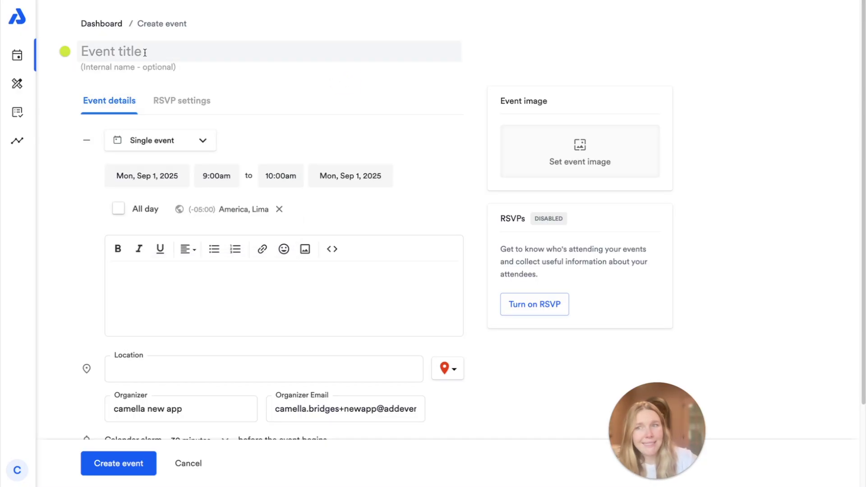
Step: Title the event 'Marketing Event' for Thu, Sep 25, 2025 starting at 2:00pm
{"action": "left_click", "coordinate": [145, 52]}
{"action": "type", "text": "Mar"}
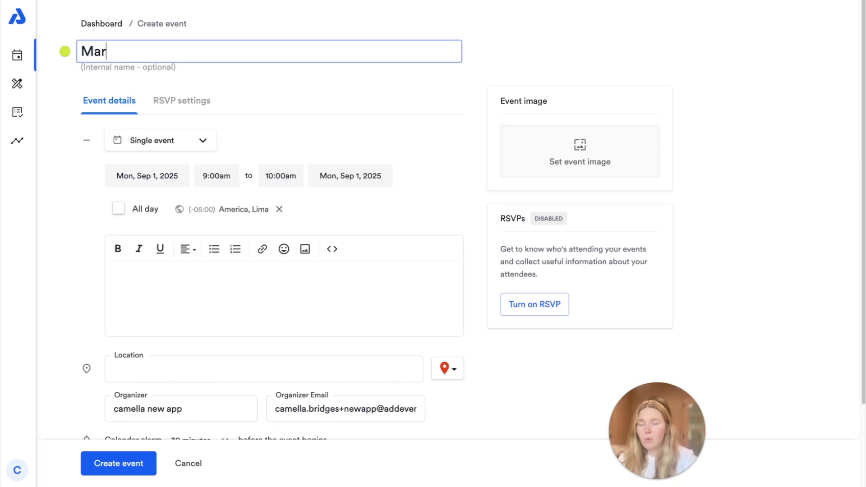
{"action": "type", "text": "keting Event"}
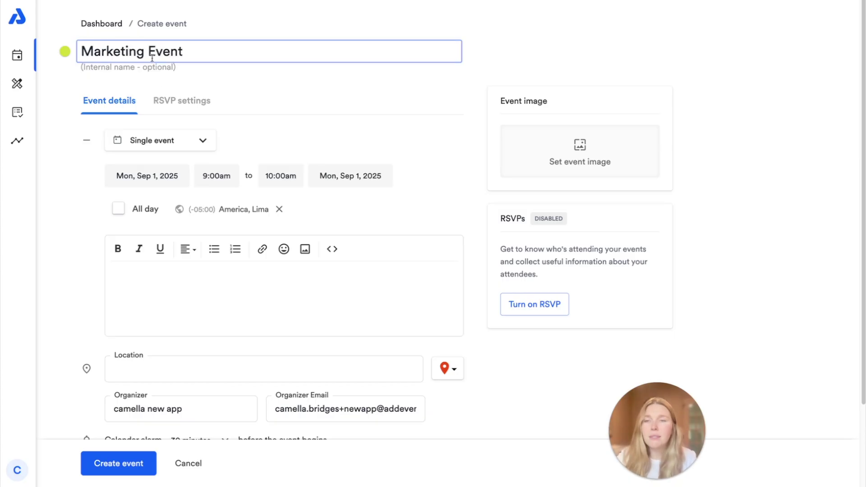
{"action": "left_click", "coordinate": [170, 176]}
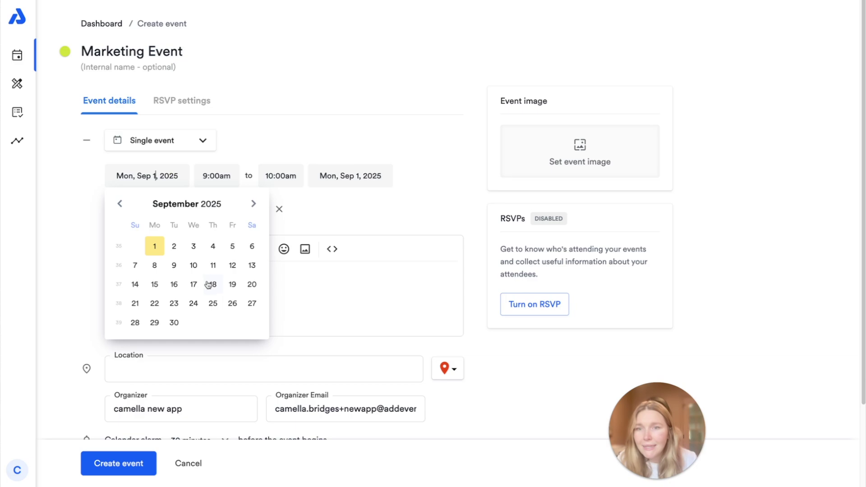
{"action": "left_click", "coordinate": [214, 303]}
{"action": "left_click", "coordinate": [210, 176]}
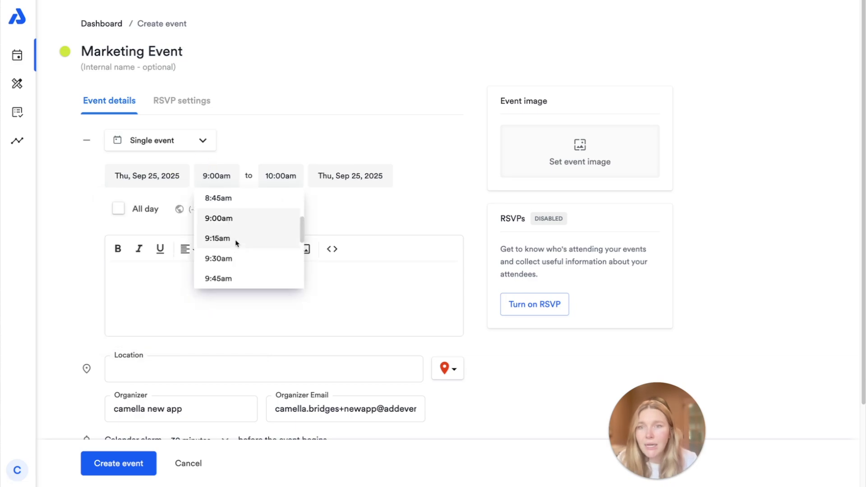
{"action": "scroll", "coordinate": [248, 257], "scroll_direction": "down", "scroll_amount": 5}
{"action": "scroll", "coordinate": [247, 257], "scroll_direction": "down", "scroll_amount": 2}
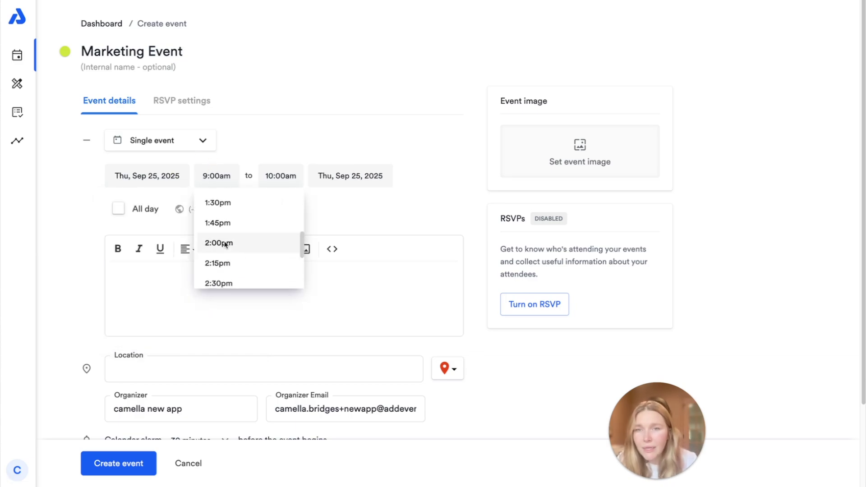
{"action": "left_click", "coordinate": [225, 245]}
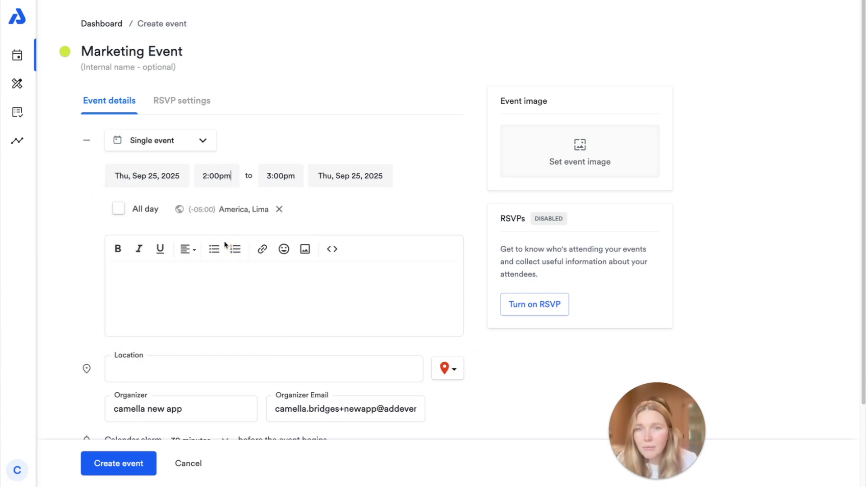
Step: Set the time zone to America/Chicago and paste in the event description
{"action": "left_click", "coordinate": [216, 210]}
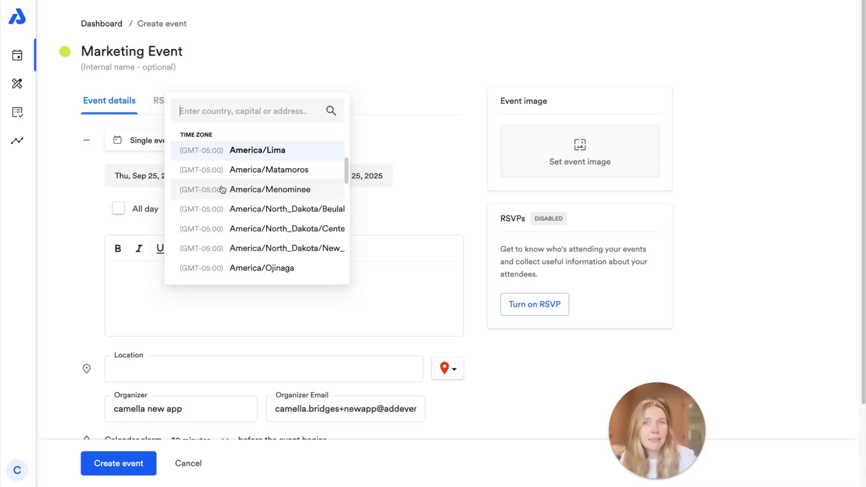
{"action": "type", "text": "chicago"}
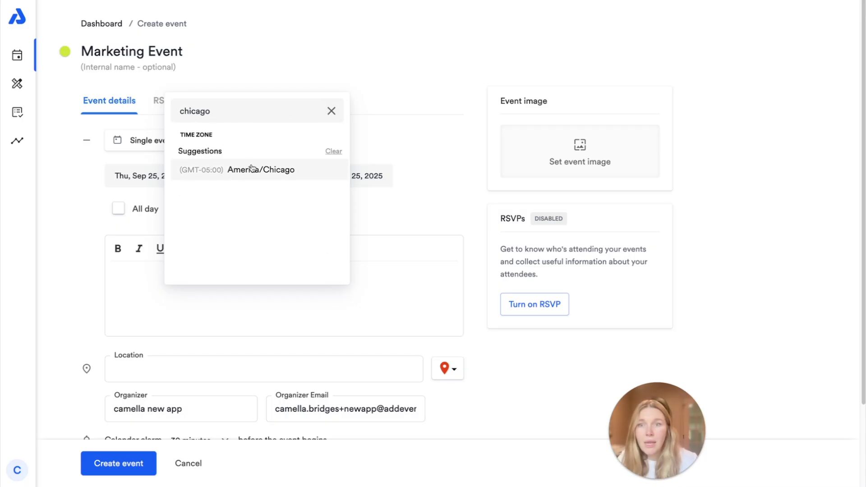
{"action": "left_click", "coordinate": [252, 168]}
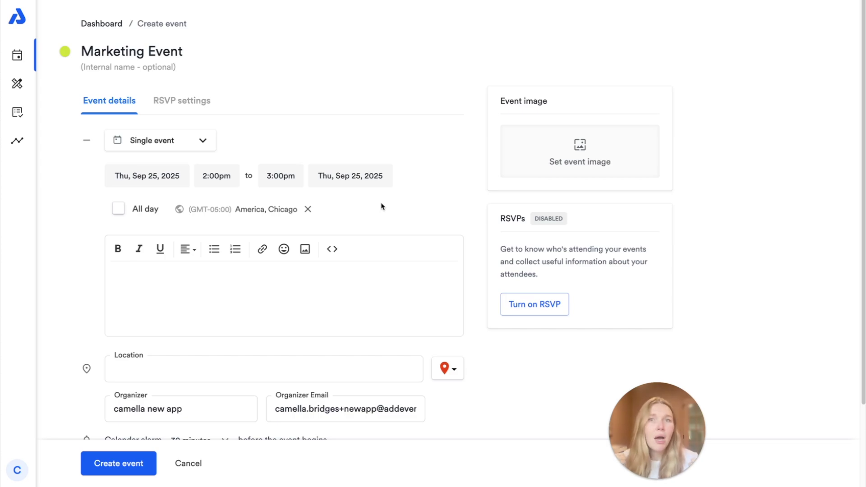
{"action": "left_click", "coordinate": [288, 272]}
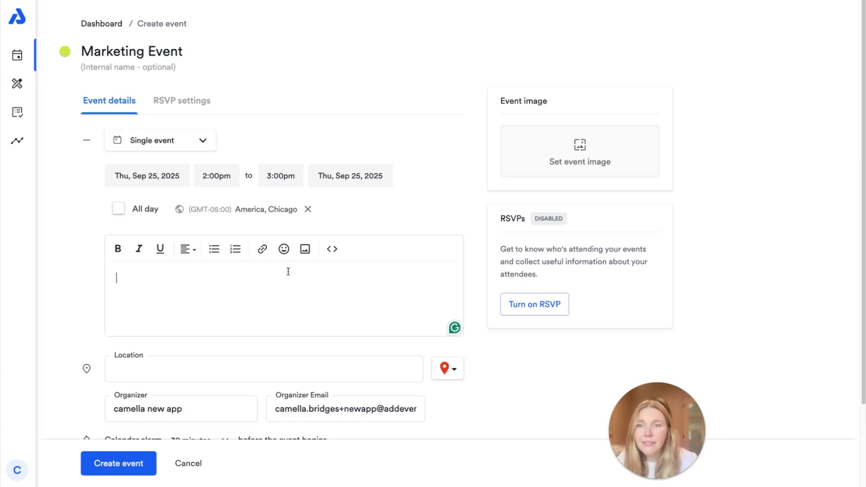
{"action": "type", "text": "This is an event description. Add information about your event here! 👋  Lorem ipsum dolor sit amet, consectetur adipiscing elit. Sed tempor vehicula metus, ac rutrum nulla finibus et. Nunc egestas pellentesque quam in feugiat. Aenean scelerisque lacus sed eros aliquet dignissim. Aliquam erat volutpat."}
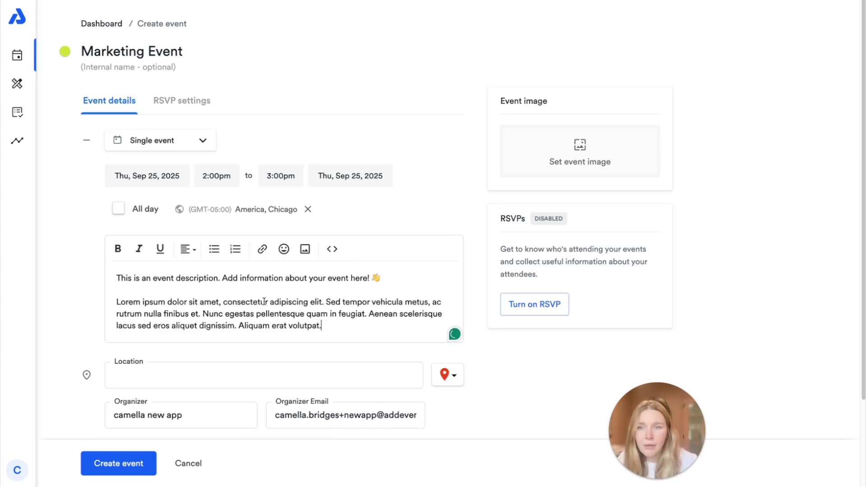
{"action": "scroll", "coordinate": [271, 297], "scroll_direction": "down", "scroll_amount": 3}
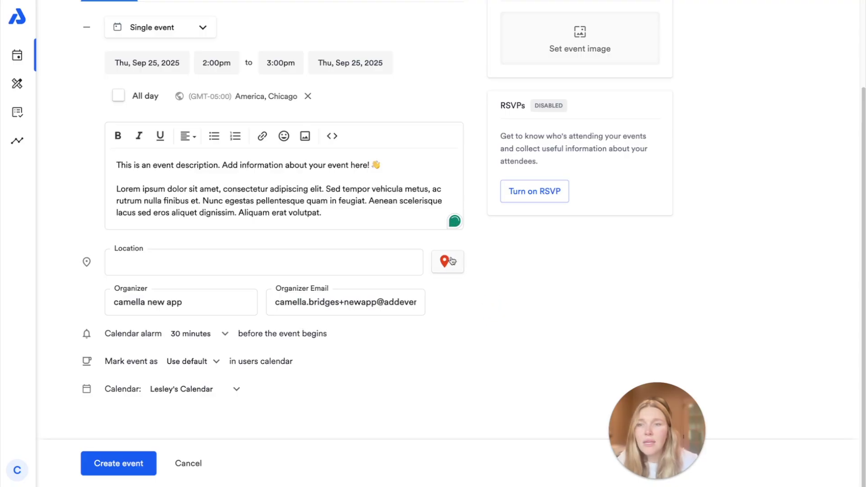
Step: Create a new Zoom location and enter Zoom.com/139873 as its webconference link
{"action": "left_click", "coordinate": [450, 265]}
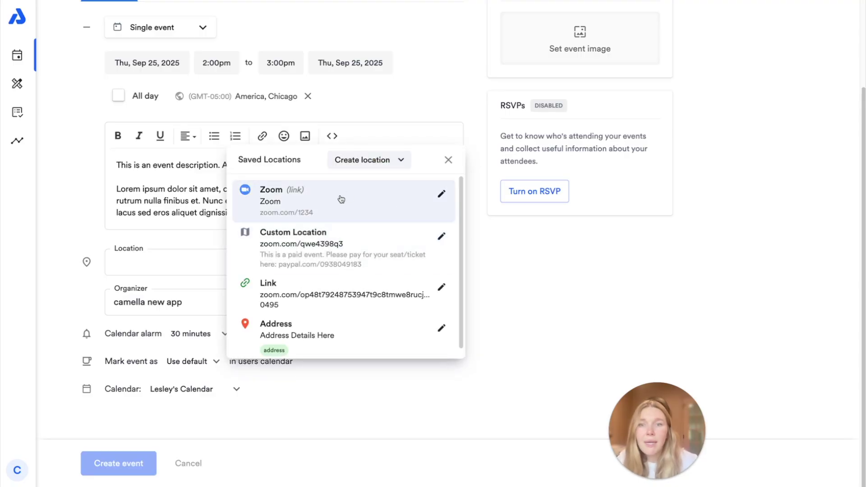
{"action": "left_click", "coordinate": [353, 165]}
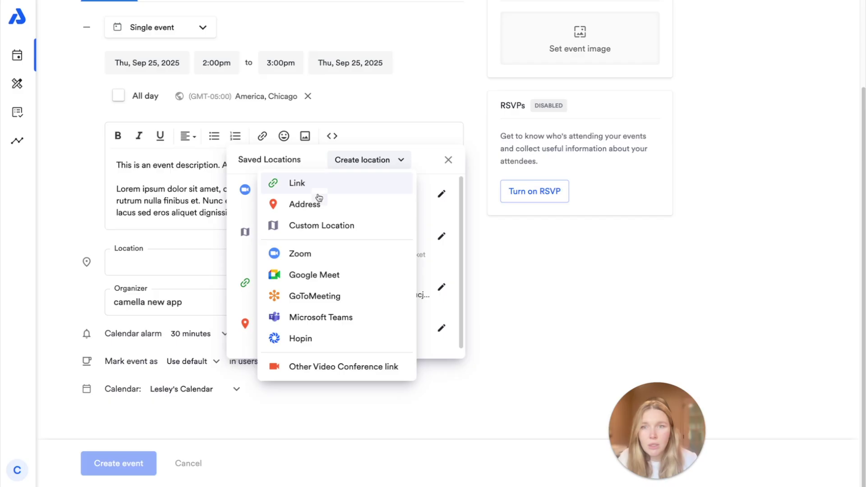
{"action": "left_click", "coordinate": [326, 256]}
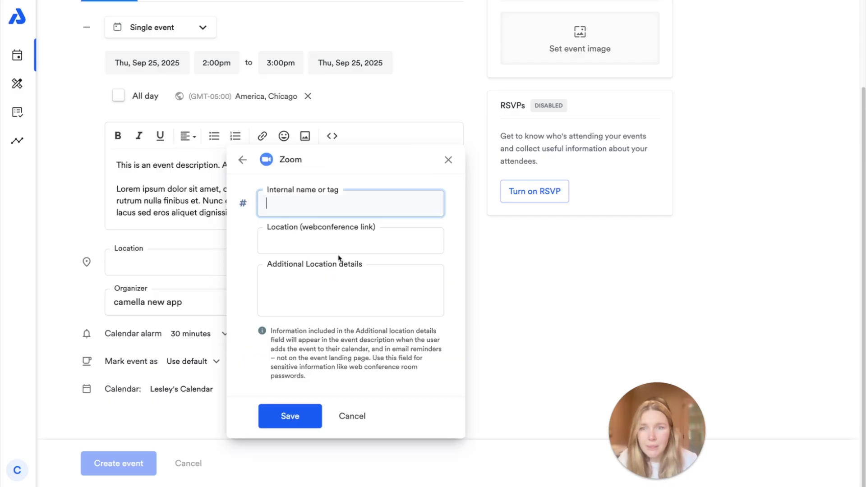
{"action": "left_click", "coordinate": [296, 233]}
{"action": "type", "text": "Zoom"}
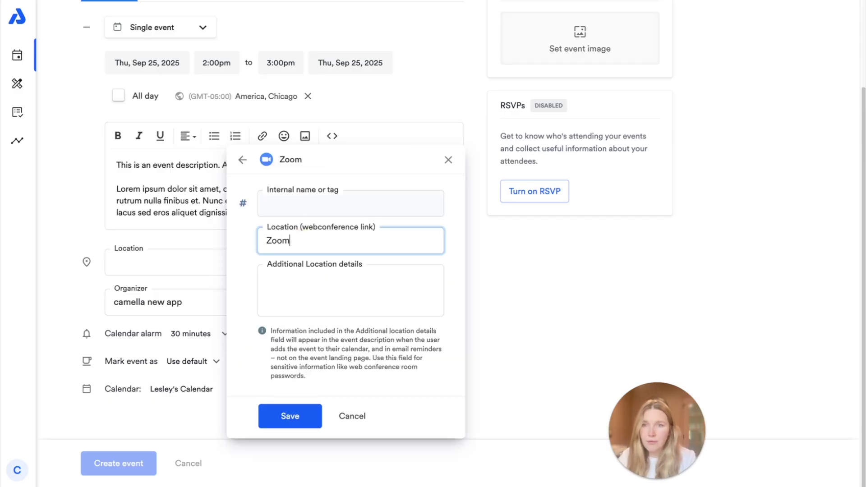
{"action": "type", "text": ".com"}
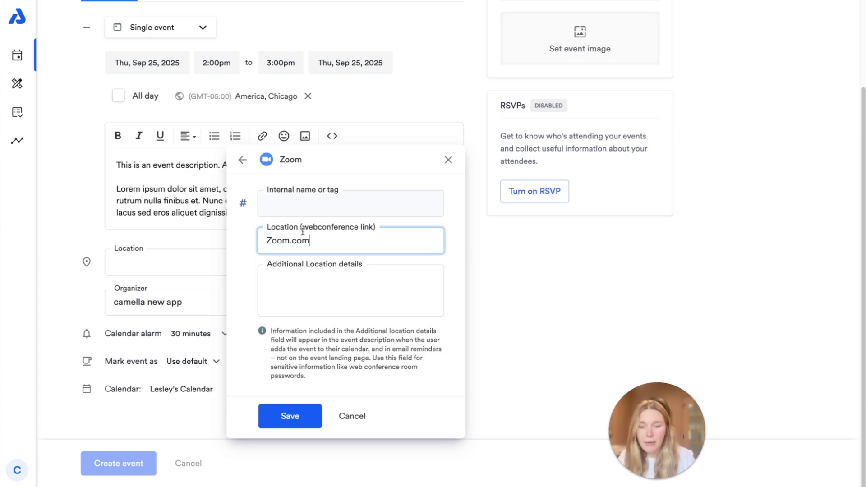
{"action": "type", "text": "/13987"}
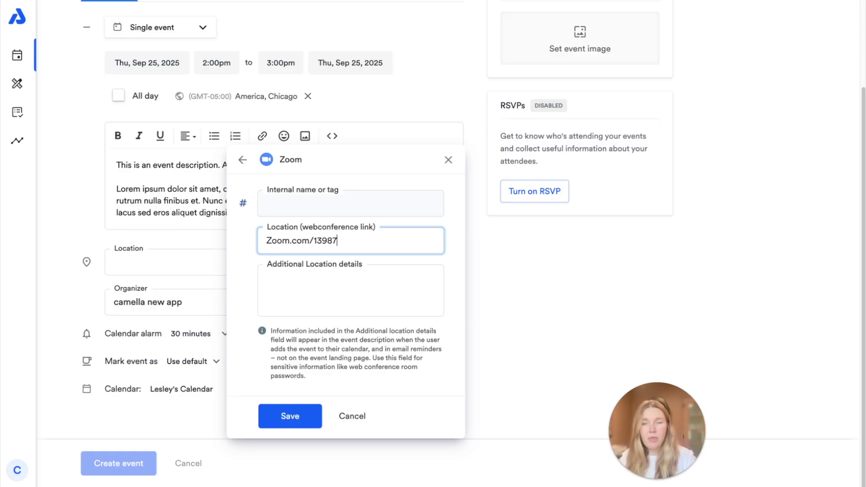
{"action": "type", "text": "3"}
{"action": "left_click", "coordinate": [332, 305]}
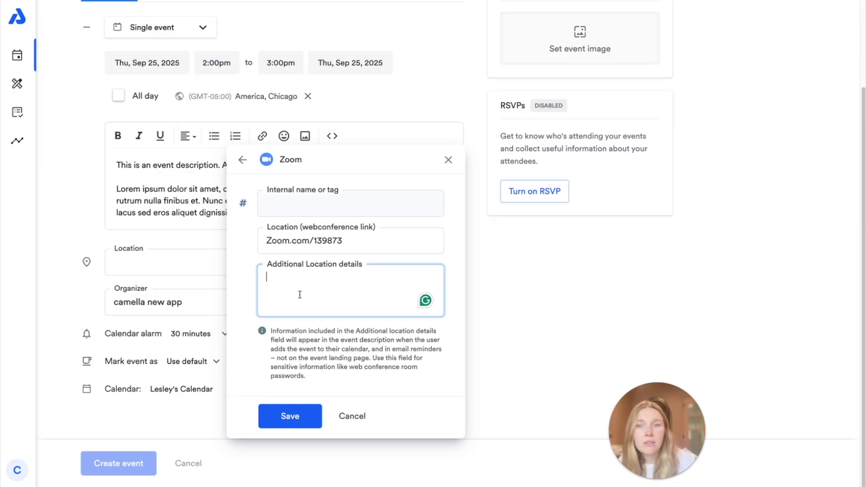
Step: Put Zoom.com/139873 back in the webconference link field, then save and apply the Zoom location
{"action": "triple_click", "coordinate": [315, 236]}
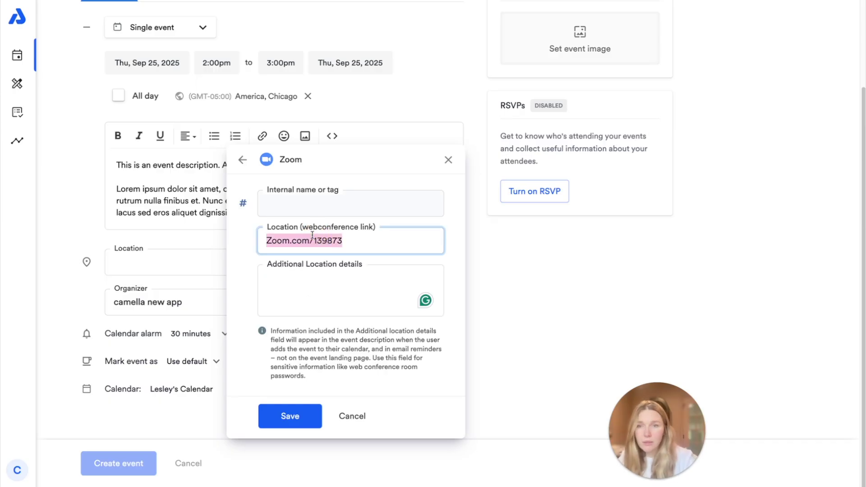
{"action": "key", "text": "ctrl+x"}
{"action": "type", "text": "Zoom"}
{"action": "left_click", "coordinate": [323, 286]}
{"action": "key", "text": "ctrl+v"}
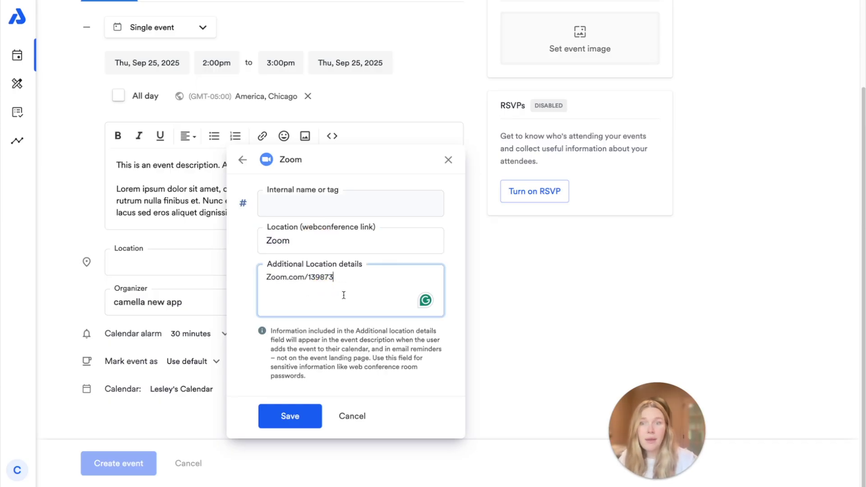
{"action": "triple_click", "coordinate": [335, 277]}
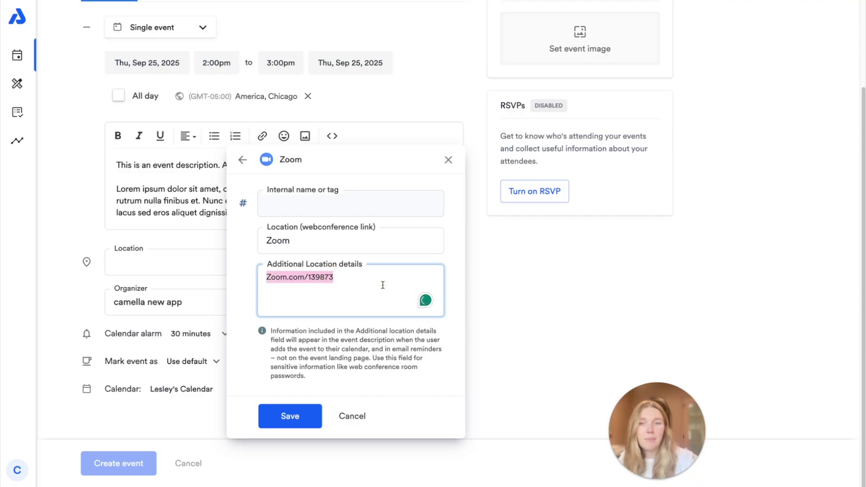
{"action": "key", "text": "ctrl+x"}
{"action": "double_click", "coordinate": [277, 240]}
{"action": "key", "text": "ctrl+v"}
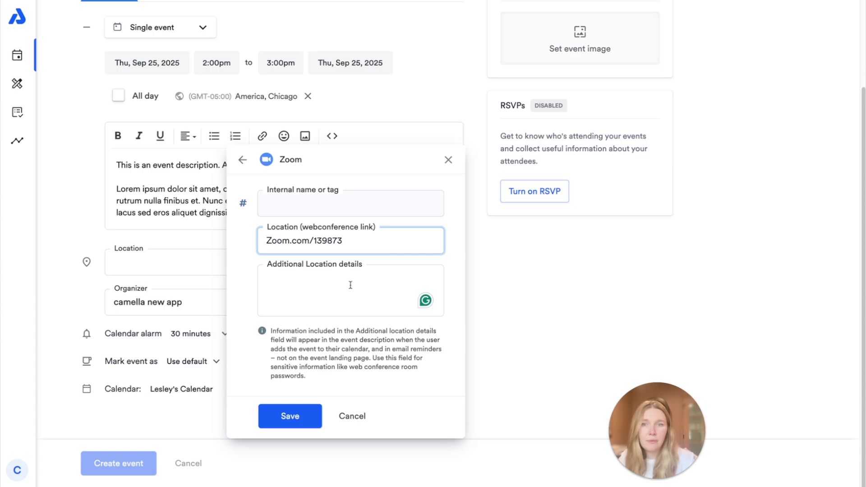
{"action": "left_click", "coordinate": [291, 415]}
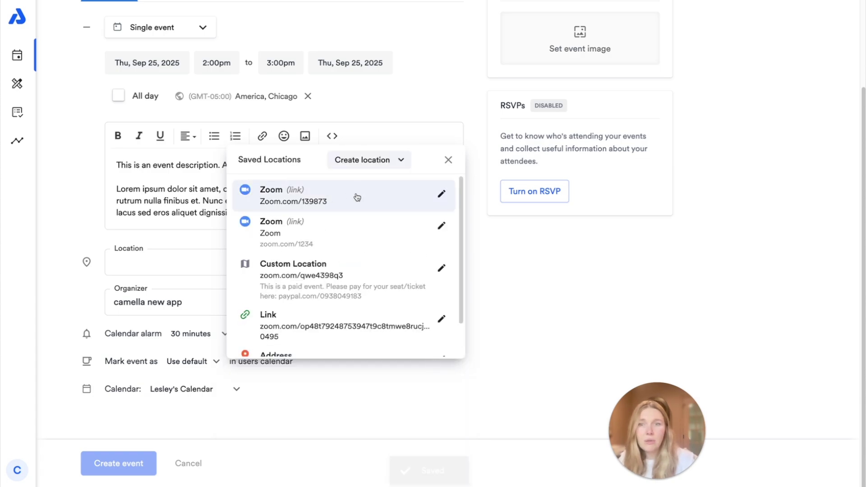
{"action": "left_click", "coordinate": [357, 197]}
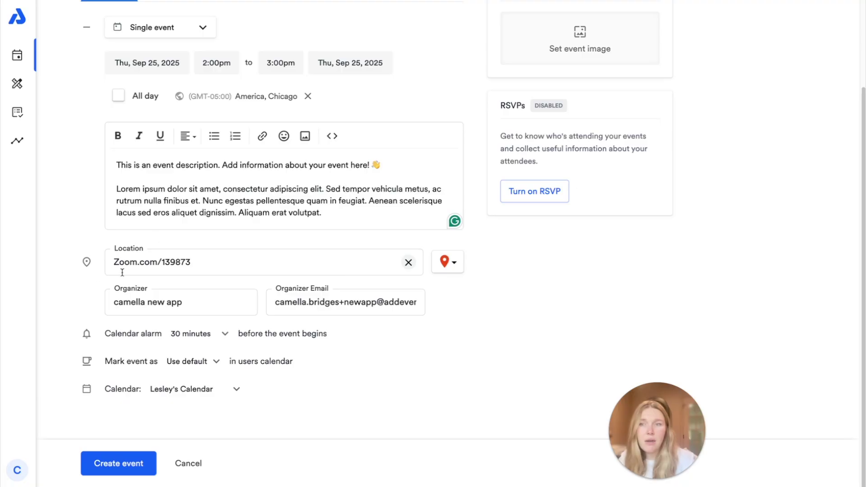
Step: Replace the organizer's name and change the organizer e-mail to the shared events address
{"action": "triple_click", "coordinate": [194, 305]}
{"action": "type", "text": "Camella"}
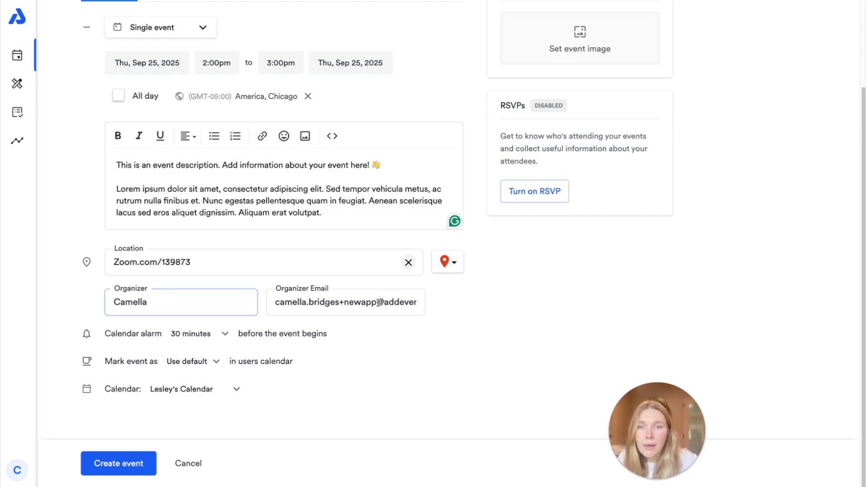
{"action": "left_click_drag", "start_coordinate": [377, 302], "coordinate": [275, 300]}
{"action": "key", "text": "BackSpace"}
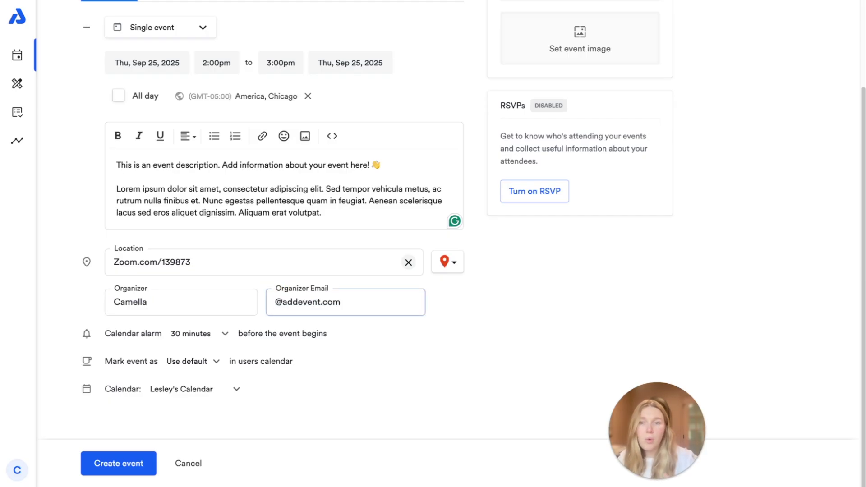
{"action": "type", "text": "events"}
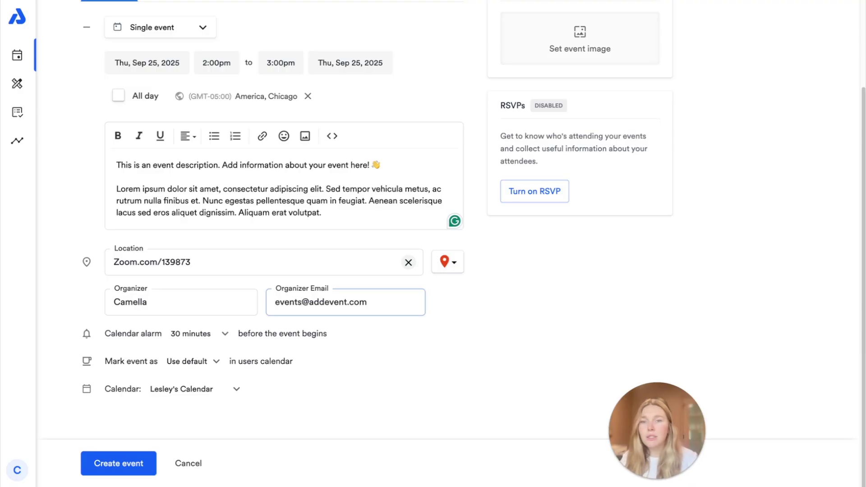
{"action": "left_click", "coordinate": [420, 362]}
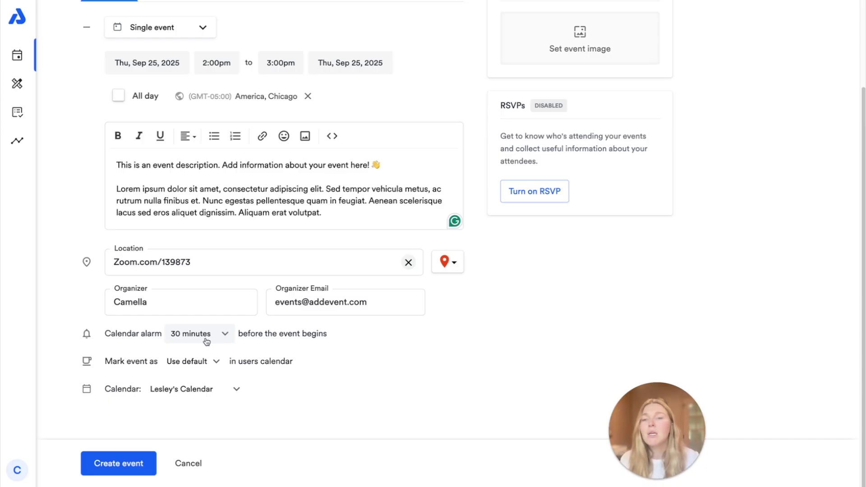
{"action": "left_click", "coordinate": [207, 337]}
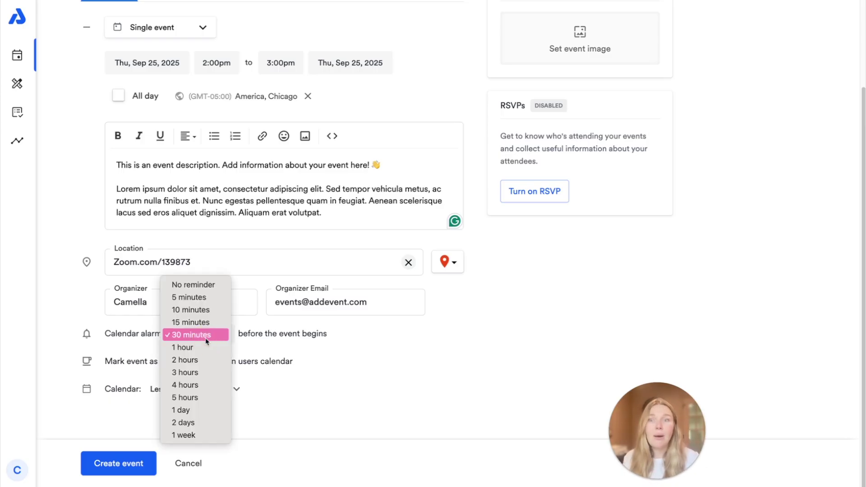
Step: Keep the 30-minute calendar alarm and the Use default busy status
{"action": "left_click", "coordinate": [342, 327]}
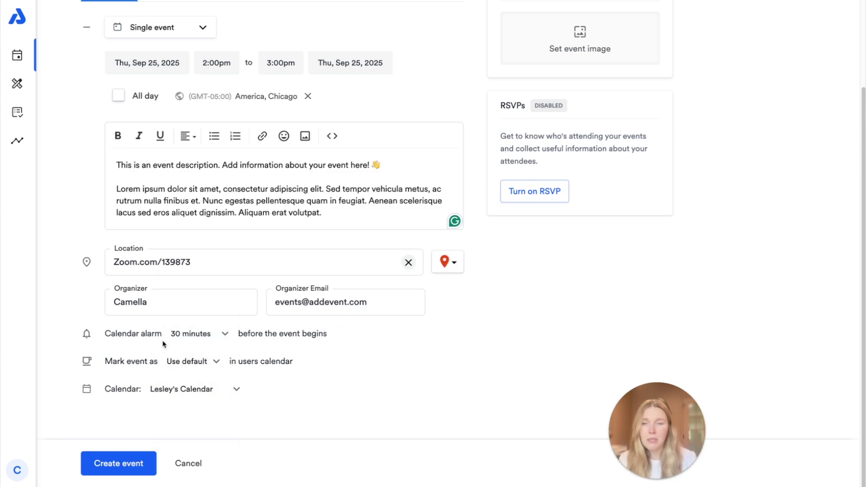
{"action": "left_click", "coordinate": [198, 360]}
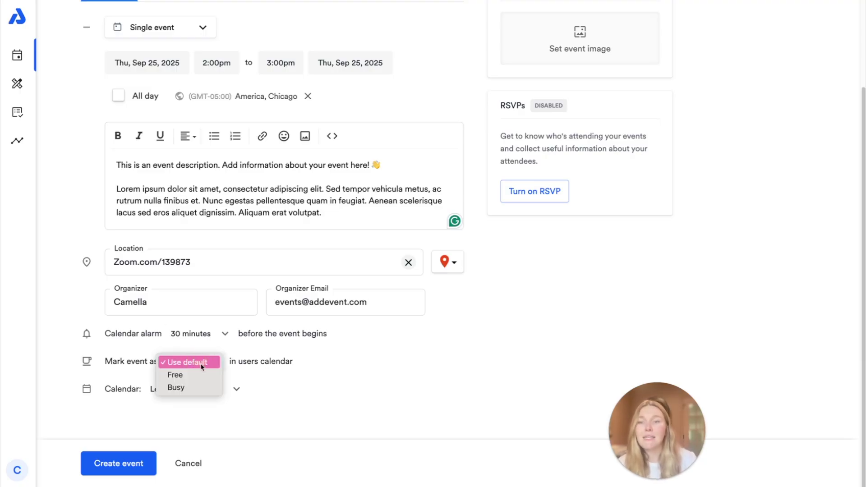
{"action": "left_click", "coordinate": [287, 370]}
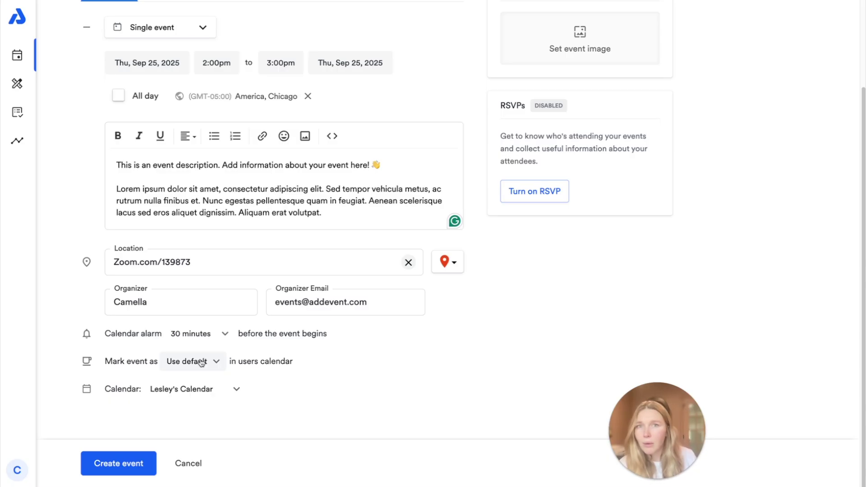
Step: Assign the event to the Marketable Moments calendar
{"action": "left_click", "coordinate": [231, 389]}
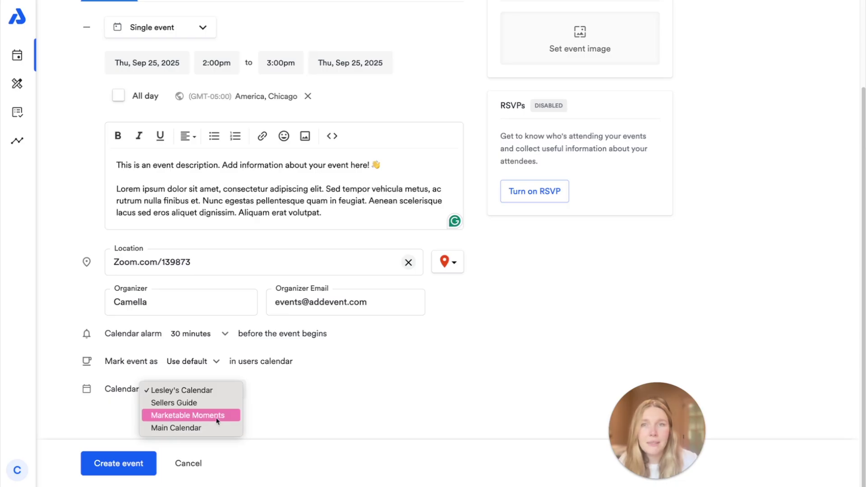
{"action": "left_click", "coordinate": [217, 419]}
{"action": "scroll", "coordinate": [389, 424], "scroll_direction": "up", "scroll_amount": 3}
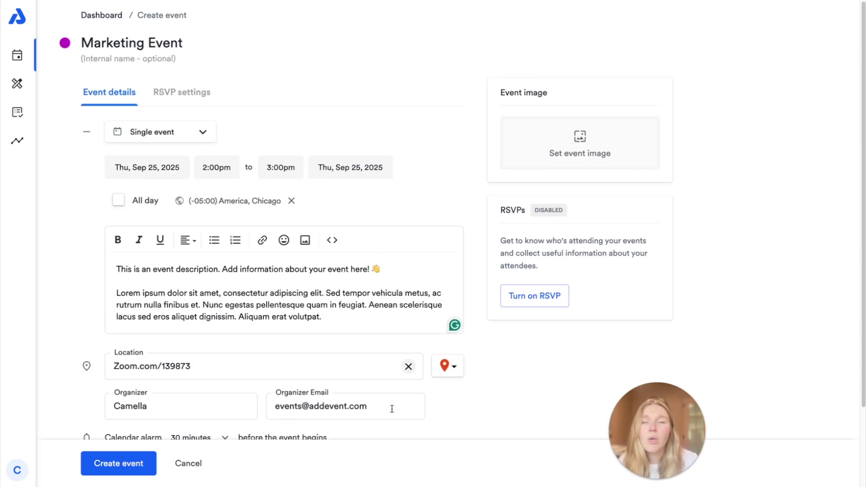
{"action": "scroll", "coordinate": [393, 408], "scroll_direction": "down", "scroll_amount": 3}
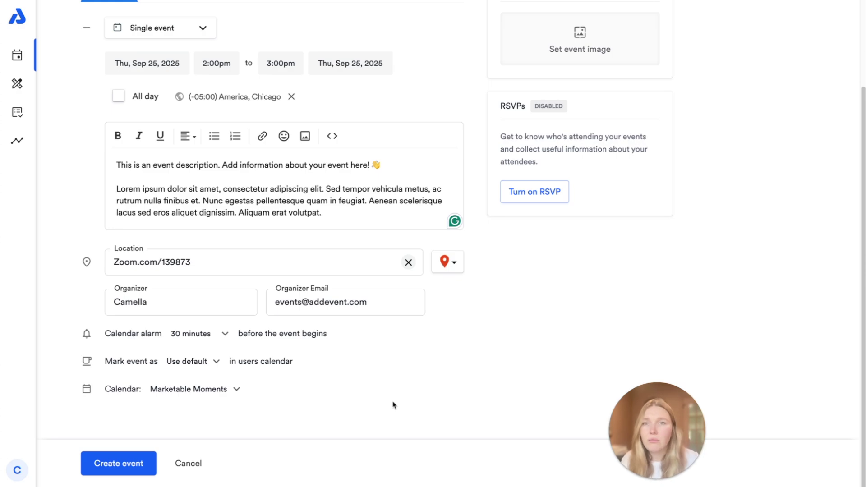
{"action": "left_click", "coordinate": [217, 388]}
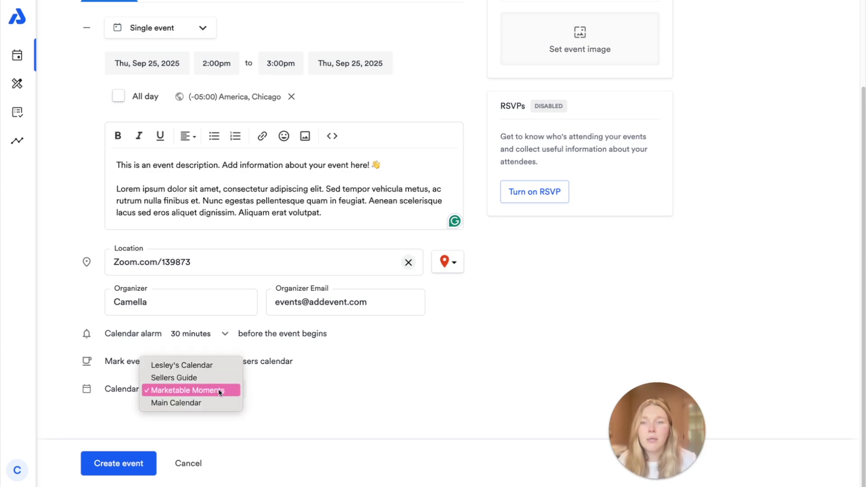
{"action": "left_click", "coordinate": [313, 394]}
{"action": "scroll", "coordinate": [351, 399], "scroll_direction": "up", "scroll_amount": 3}
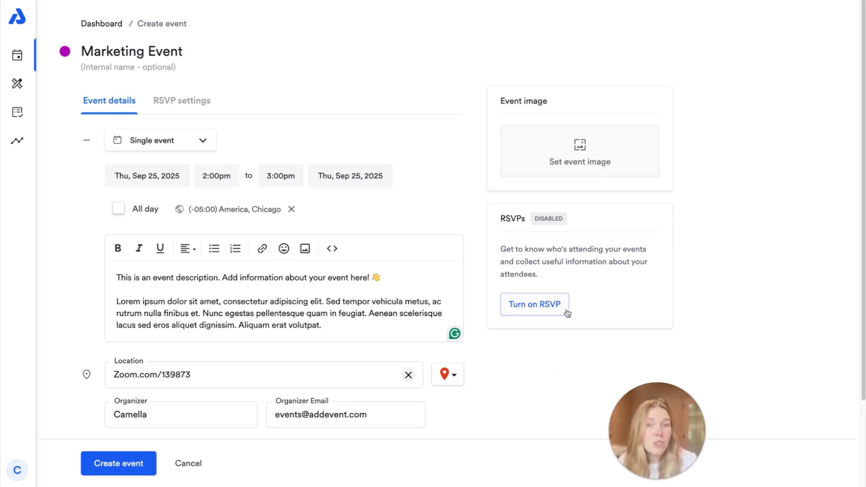
{"action": "left_click", "coordinate": [580, 149]}
Step: Insert the 'Change the Language of your Embeddable Calendar' graphic from the gallery as the event image
{"action": "scroll", "coordinate": [501, 212], "scroll_direction": "down", "scroll_amount": 2}
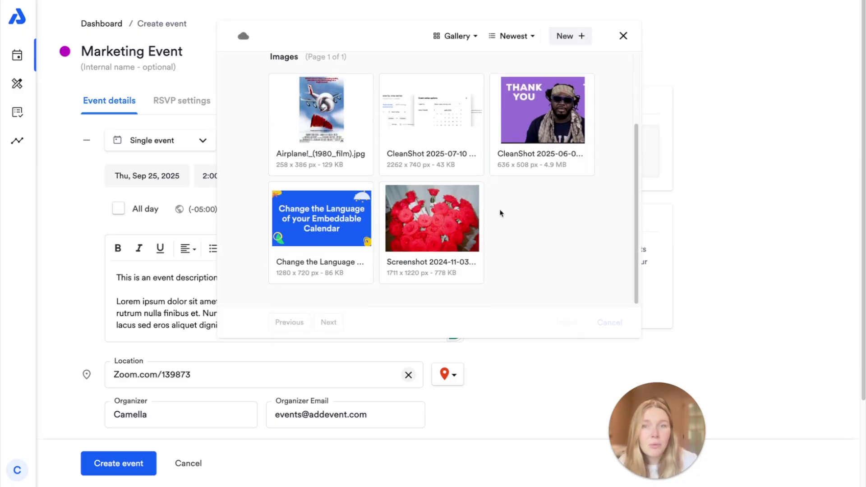
{"action": "scroll", "coordinate": [501, 212], "scroll_direction": "up", "scroll_amount": 2}
{"action": "scroll", "coordinate": [436, 245], "scroll_direction": "down", "scroll_amount": 3}
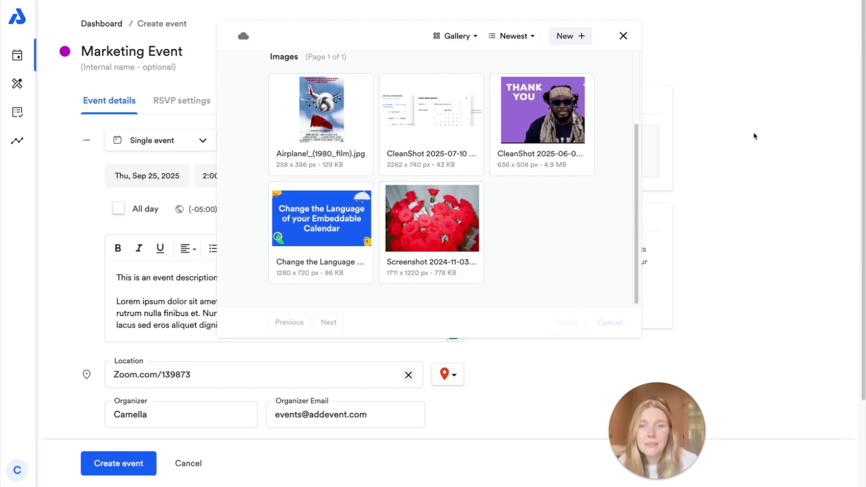
{"action": "left_click", "coordinate": [293, 191]}
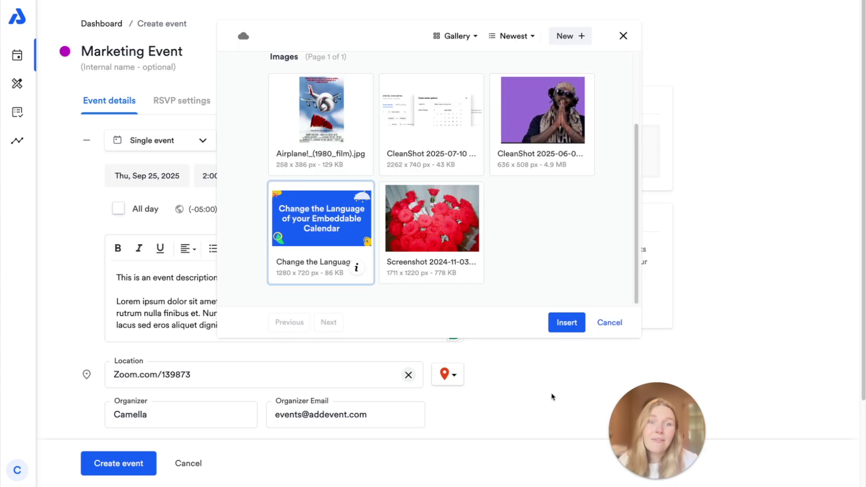
{"action": "left_click", "coordinate": [569, 323]}
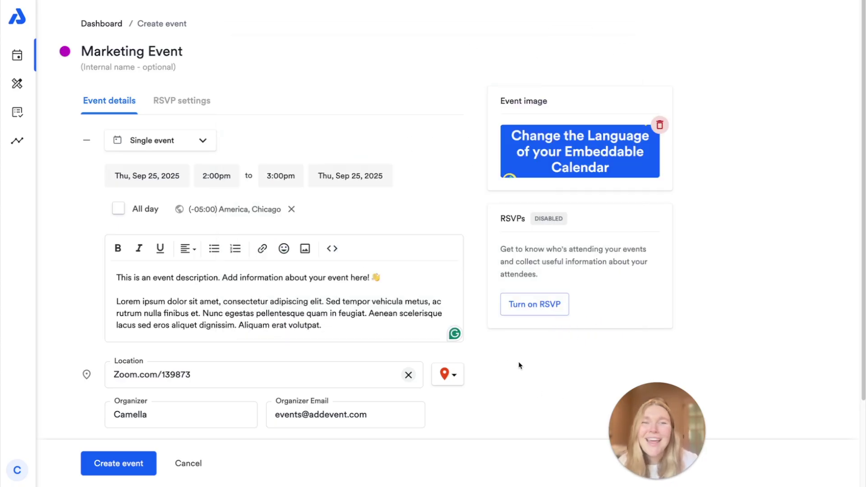
{"action": "scroll", "coordinate": [518, 361], "scroll_direction": "down", "scroll_amount": 3}
Step: Create the Marketing Event and review its details page, share links and Add to Calendar sections
{"action": "left_click", "coordinate": [111, 463]}
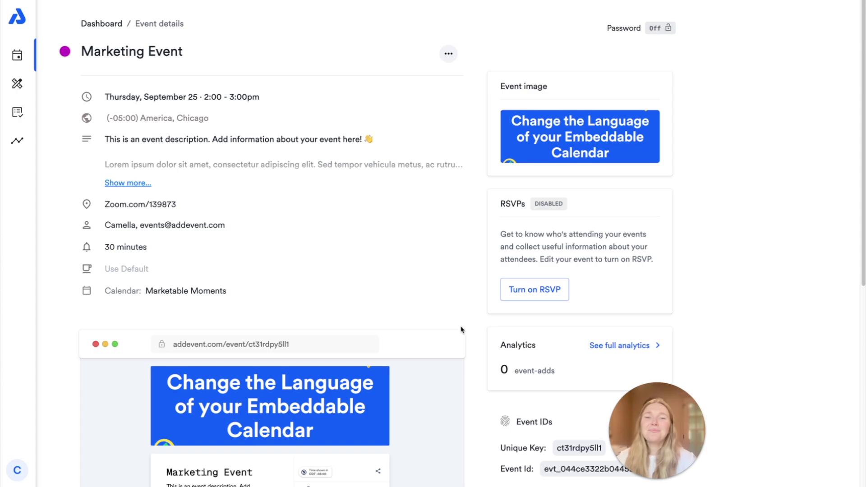
{"action": "scroll", "coordinate": [474, 354], "scroll_direction": "down", "scroll_amount": 3}
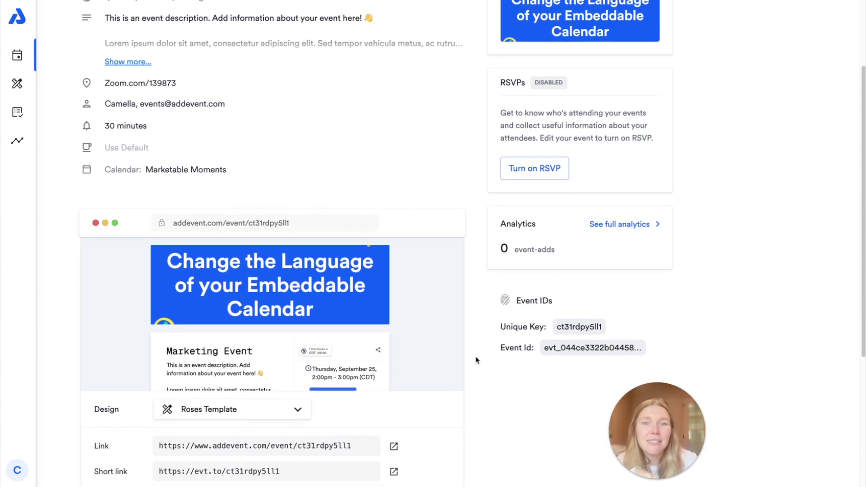
{"action": "scroll", "coordinate": [514, 264], "scroll_direction": "up", "scroll_amount": 7}
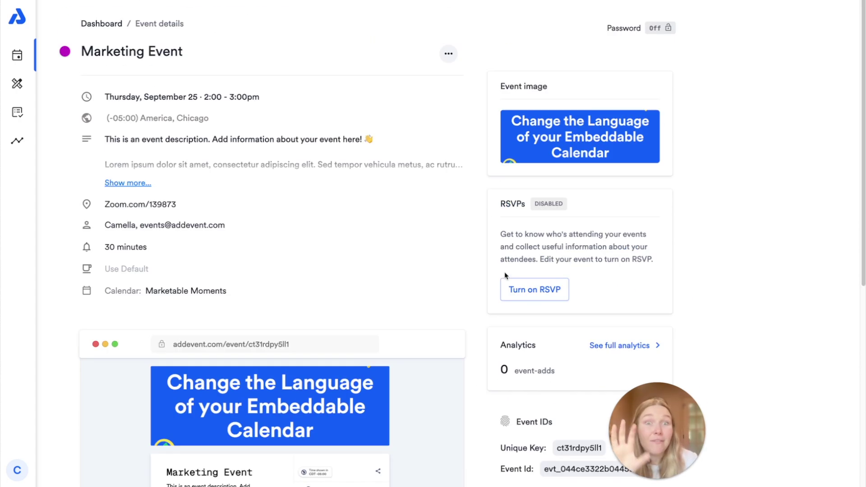
{"action": "scroll", "coordinate": [469, 287], "scroll_direction": "down", "scroll_amount": 7}
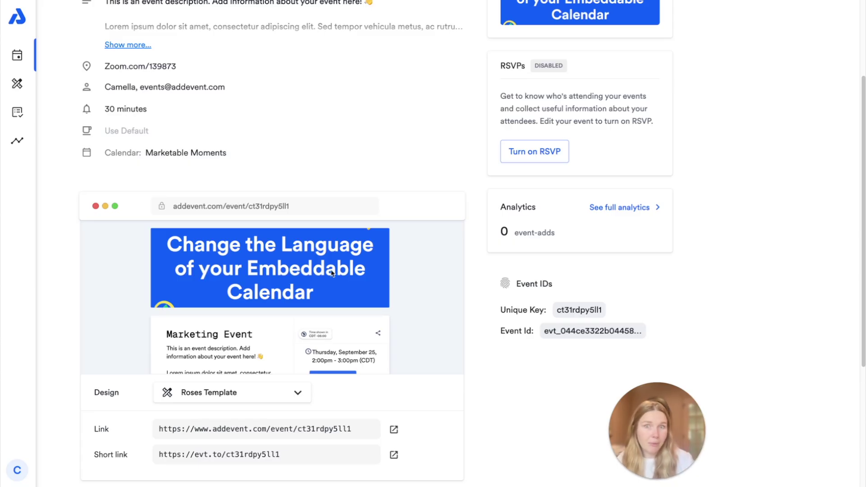
{"action": "scroll", "coordinate": [331, 273], "scroll_direction": "up", "scroll_amount": 3}
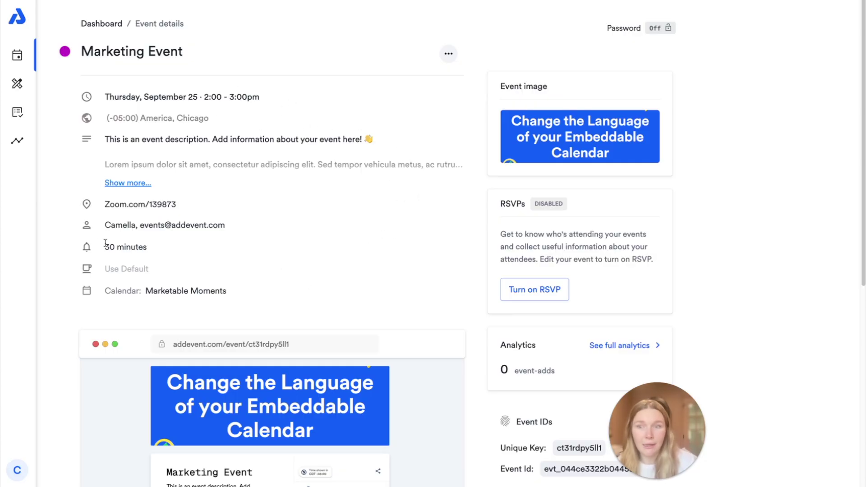
{"action": "scroll", "coordinate": [273, 322], "scroll_direction": "down", "scroll_amount": 7}
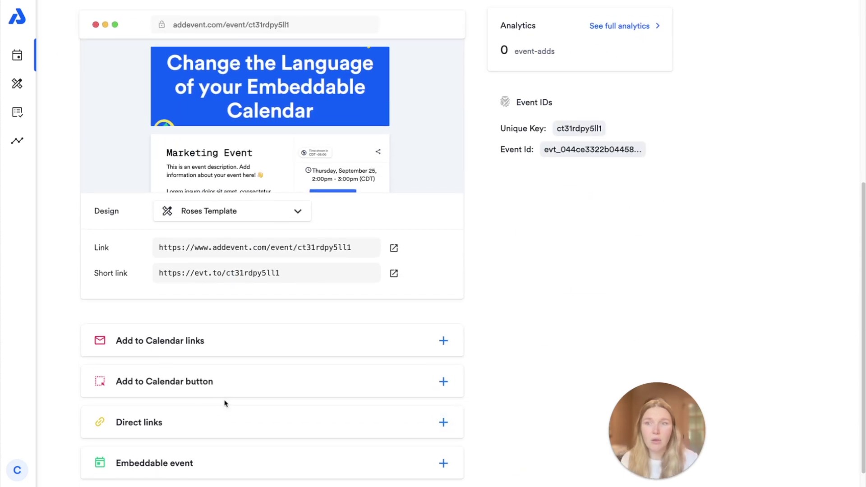
{"action": "scroll", "coordinate": [226, 403], "scroll_direction": "up", "scroll_amount": 5}
{"action": "scroll", "coordinate": [226, 403], "scroll_direction": "down", "scroll_amount": 2}
Step: Change the event page design from Roses Template to Default design
{"action": "scroll", "coordinate": [474, 333], "scroll_direction": "down", "scroll_amount": 4}
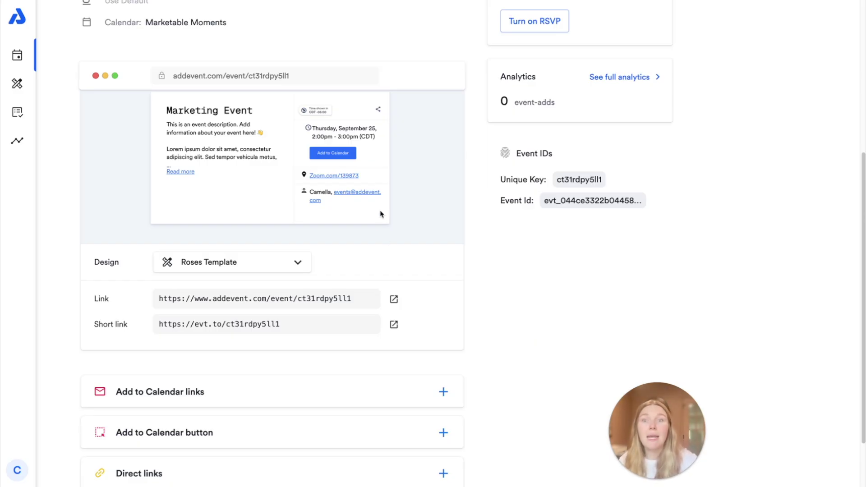
{"action": "scroll", "coordinate": [382, 216], "scroll_direction": "up", "scroll_amount": 1}
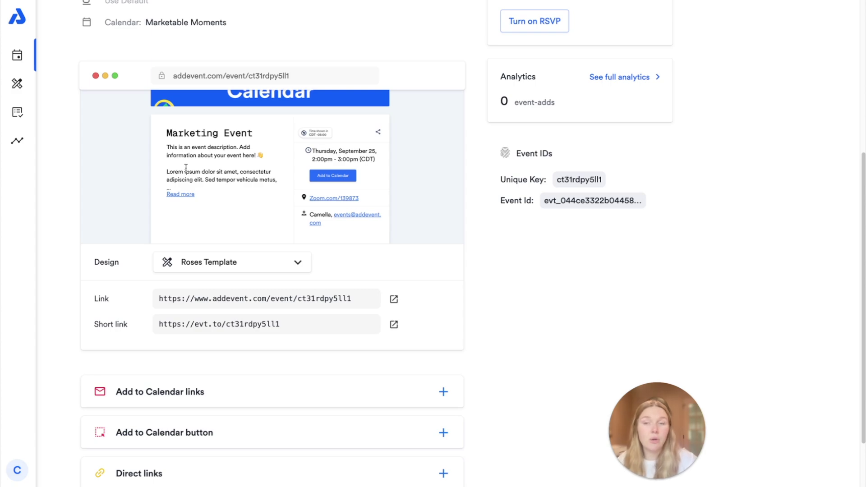
{"action": "left_click", "coordinate": [236, 265]}
{"action": "left_click", "coordinate": [218, 134]}
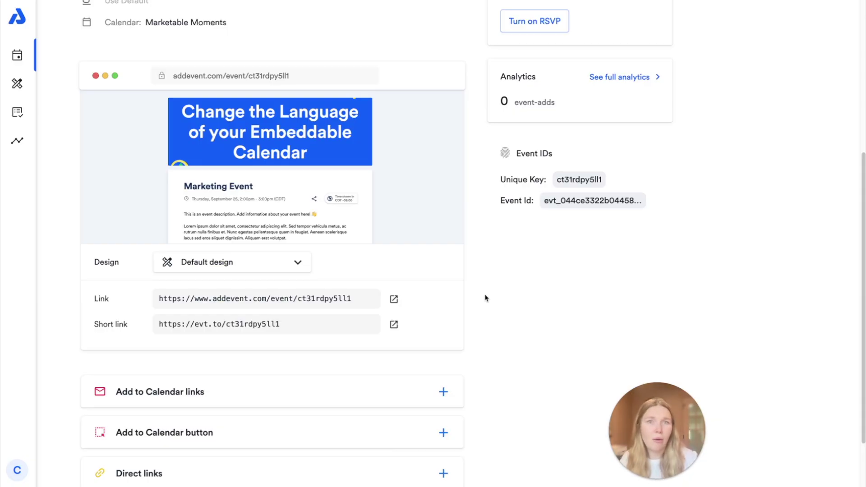
Step: Preview the public Marketing Event page in a new tab, then close it
{"action": "left_click", "coordinate": [394, 299]}
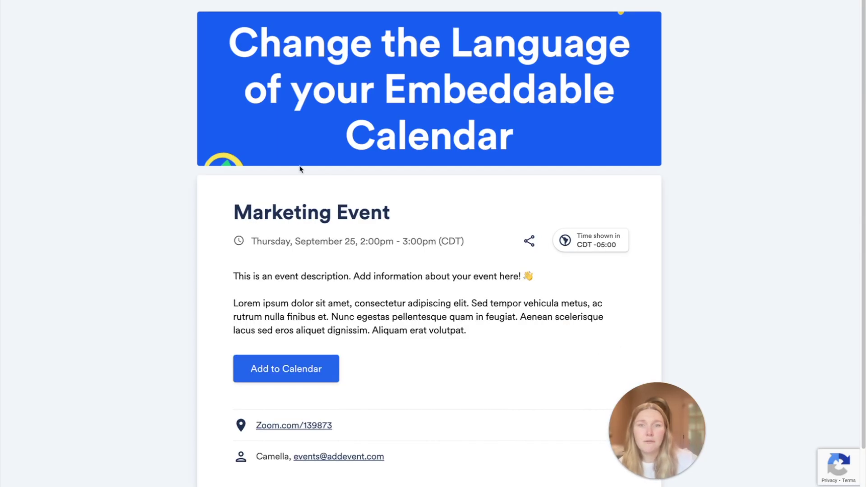
{"action": "scroll", "coordinate": [386, 248], "scroll_direction": "down", "scroll_amount": 2}
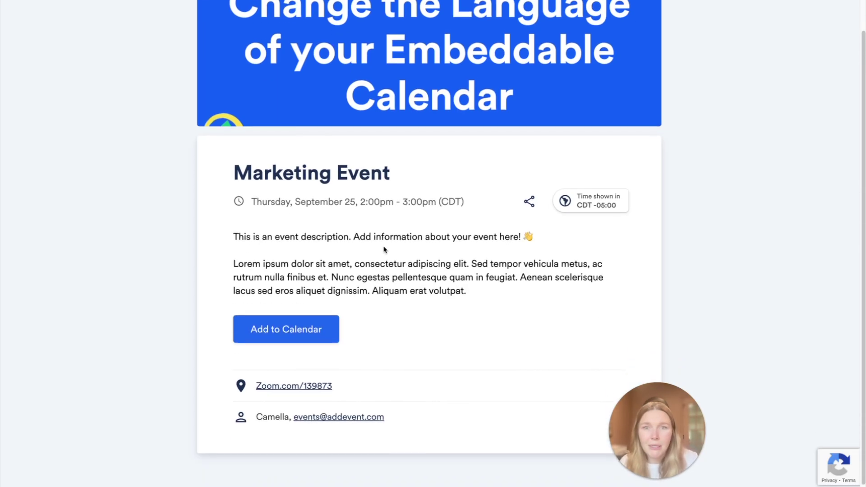
{"action": "scroll", "coordinate": [387, 253], "scroll_direction": "up", "scroll_amount": 2}
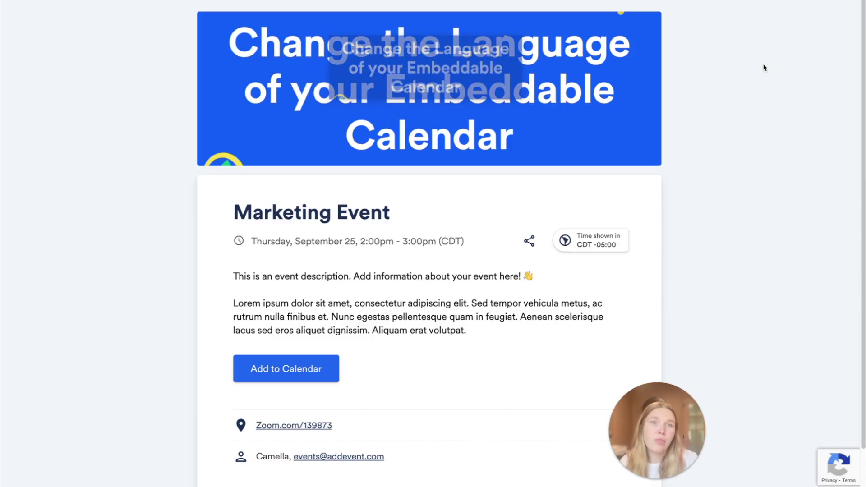
{"action": "scroll", "coordinate": [636, 182], "scroll_direction": "down", "scroll_amount": 1}
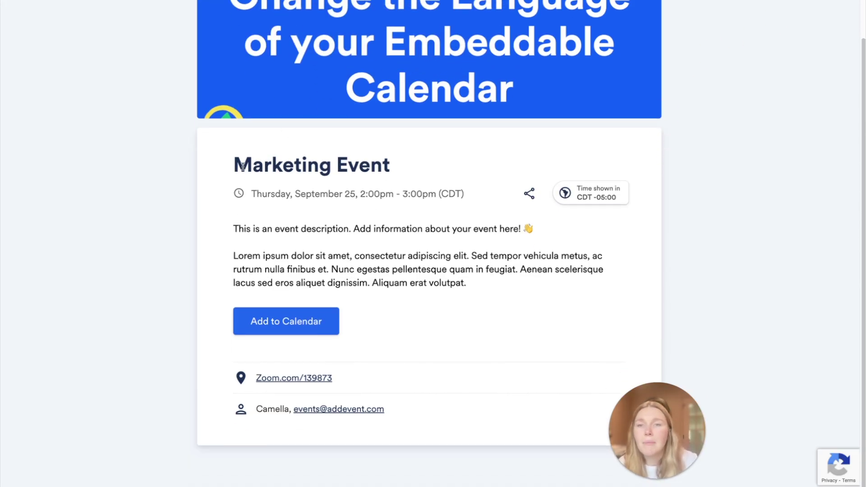
{"action": "key", "text": "ctrl+w"}
{"action": "scroll", "coordinate": [451, 120], "scroll_direction": "up", "scroll_amount": 6}
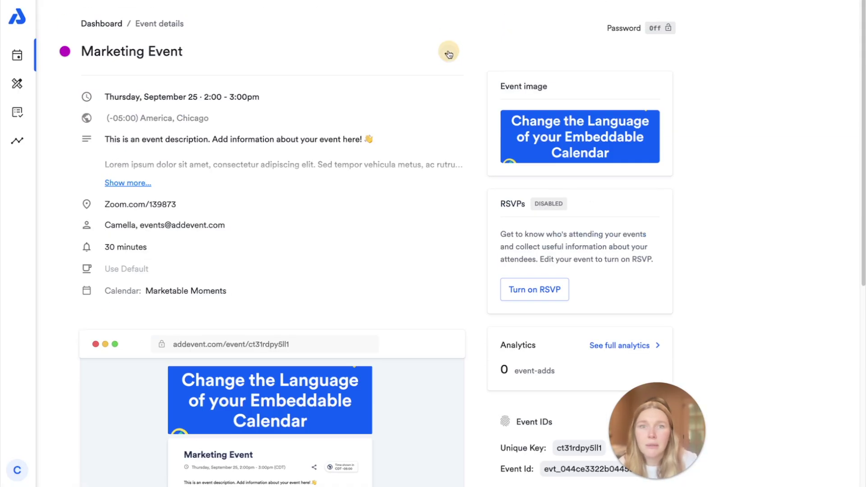
Step: Edit the Marketing Event and save it without its banner image
{"action": "left_click", "coordinate": [448, 54]}
{"action": "left_click", "coordinate": [360, 79]}
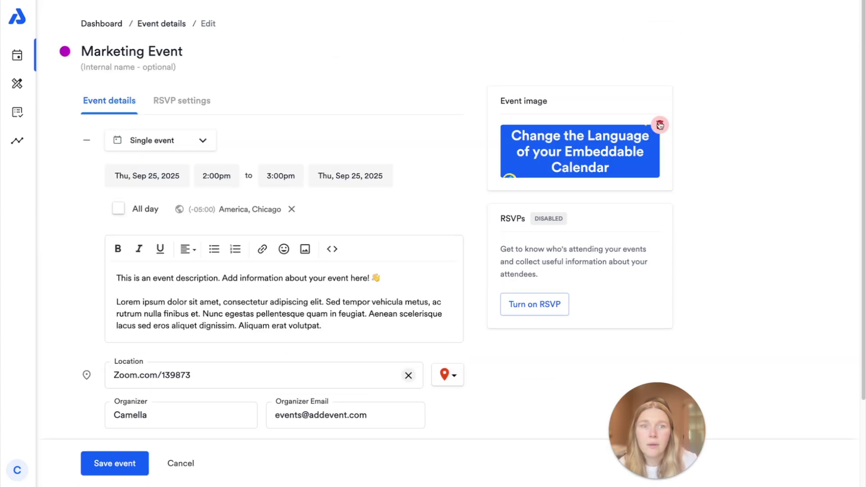
{"action": "left_click", "coordinate": [115, 463]}
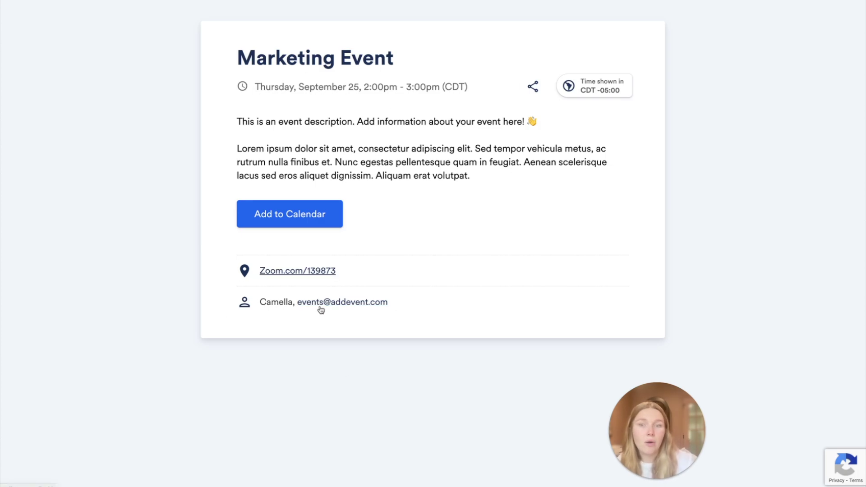
{"action": "left_click", "coordinate": [280, 216]}
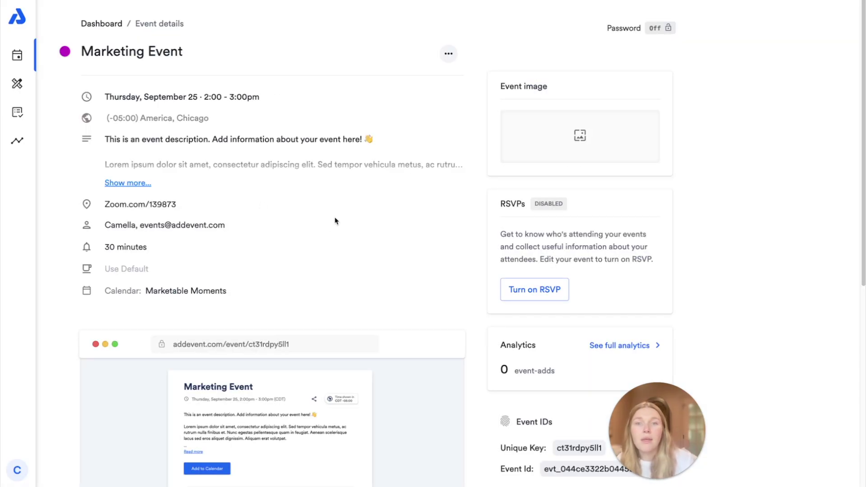
{"action": "scroll", "coordinate": [442, 242], "scroll_direction": "down", "scroll_amount": 5}
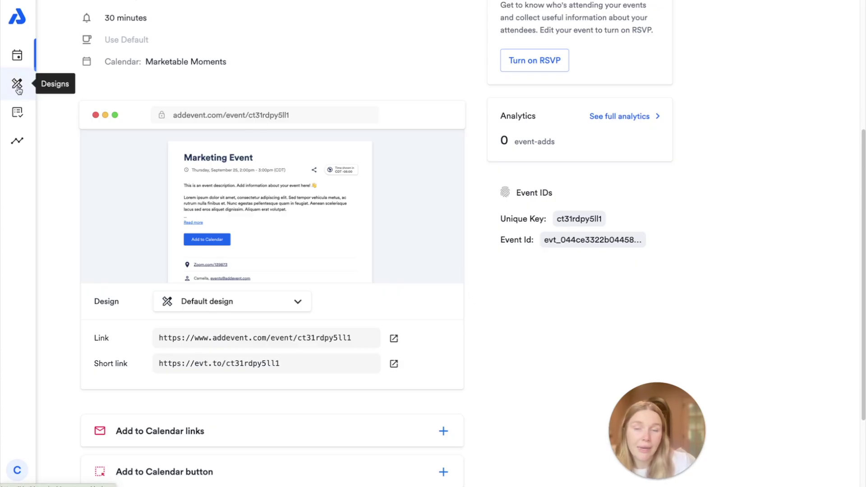
Step: Apply the Roses Template design to the Marketing Event page and preview its calendar choices
{"action": "left_click", "coordinate": [222, 300]}
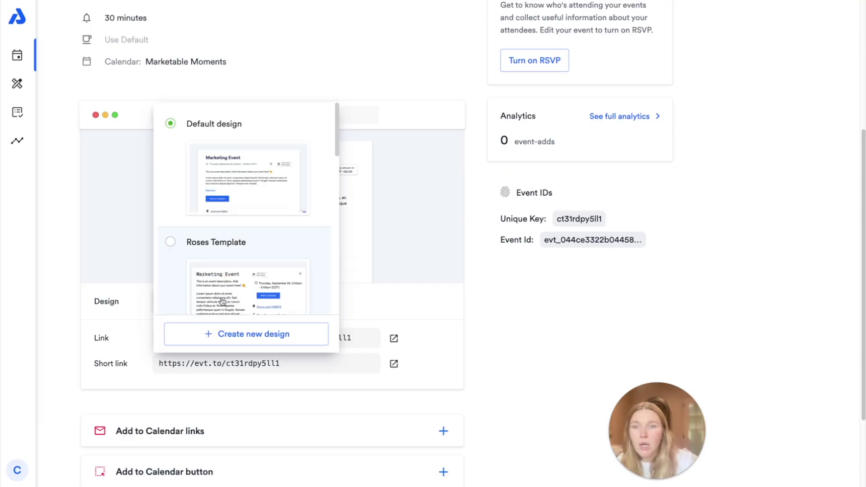
{"action": "left_click", "coordinate": [265, 251]}
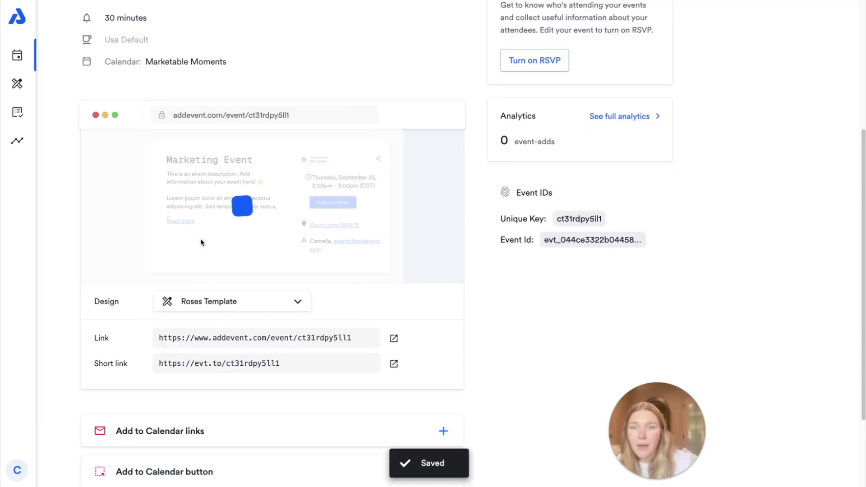
{"action": "left_click", "coordinate": [394, 338]}
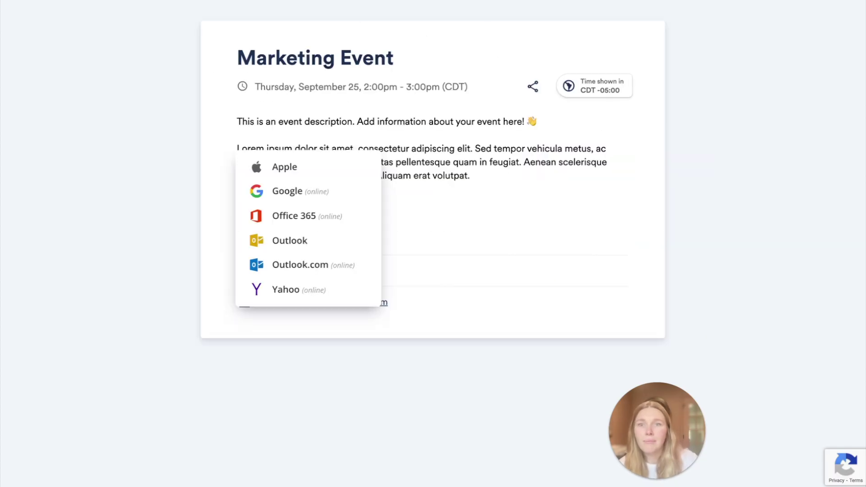
{"action": "left_click", "coordinate": [603, 232]}
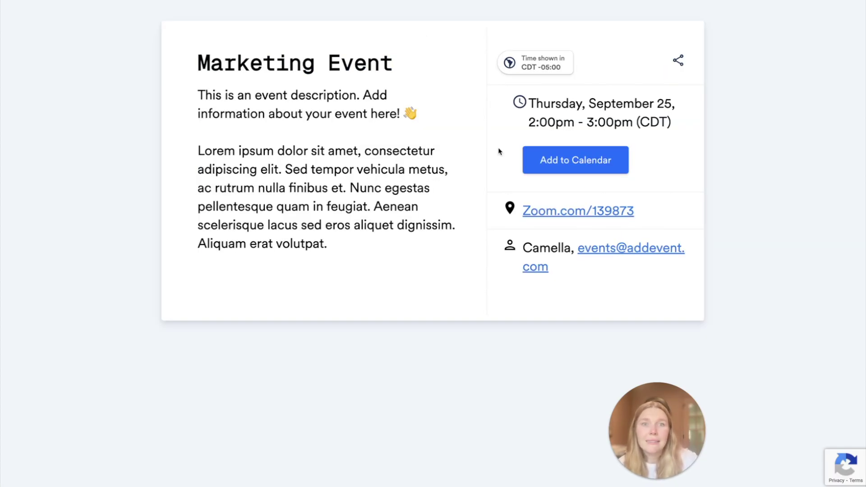
{"action": "left_click", "coordinate": [530, 161]}
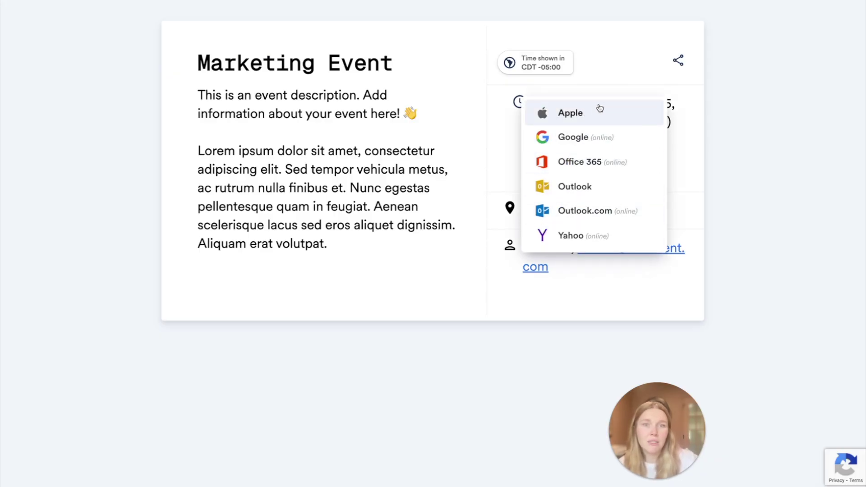
{"action": "left_click", "coordinate": [697, 158]}
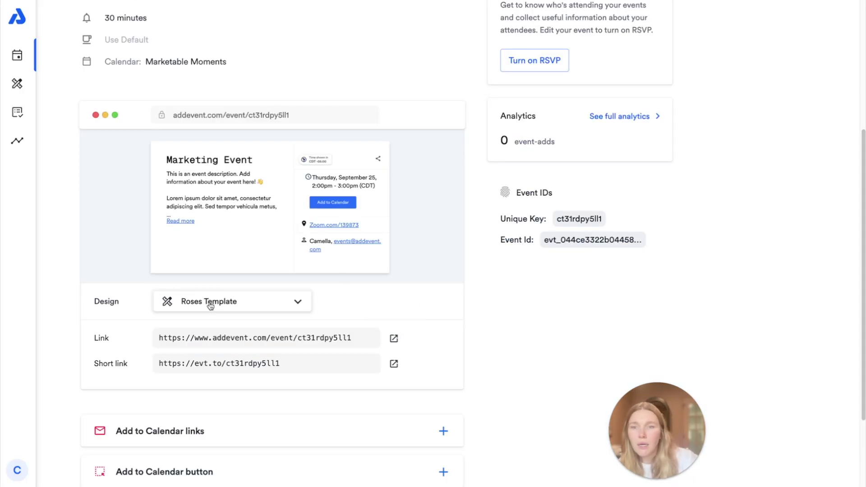
{"action": "left_click", "coordinate": [210, 306]}
Step: Switch back to Default design, then expand and copy the Add to Calendar links
{"action": "left_click", "coordinate": [172, 124]}
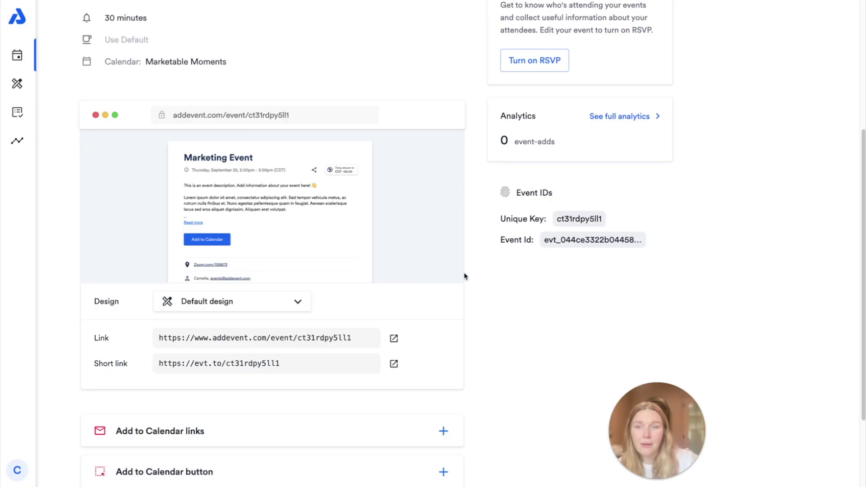
{"action": "scroll", "coordinate": [470, 285], "scroll_direction": "down", "scroll_amount": 3}
{"action": "left_click", "coordinate": [412, 320]}
{"action": "scroll", "coordinate": [531, 320], "scroll_direction": "down", "scroll_amount": 5}
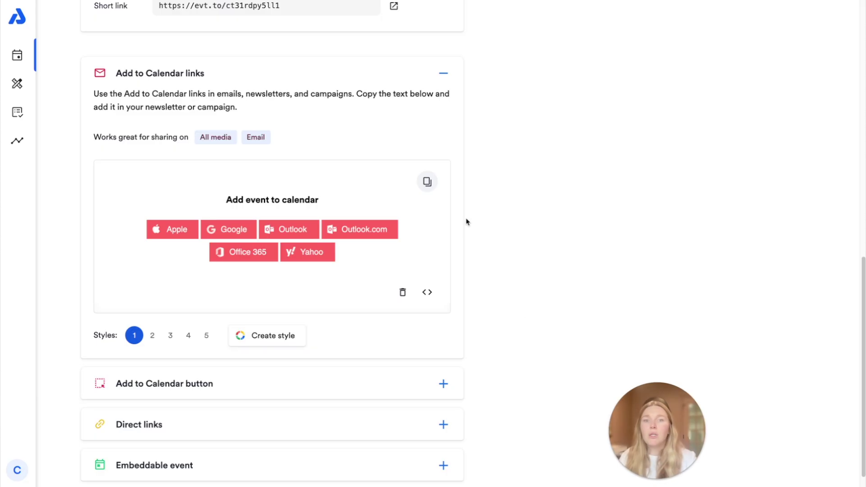
{"action": "left_click", "coordinate": [426, 185]}
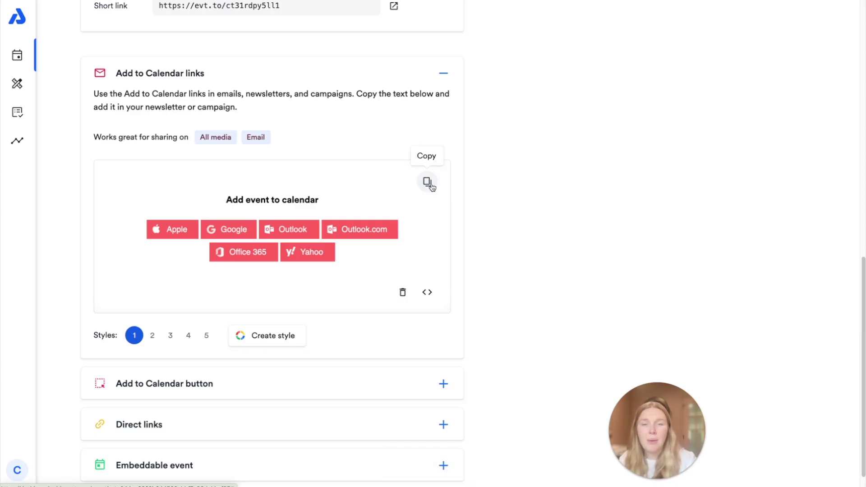
Step: View the Add to Calendar links' HTML embed code, select all of it, then close it
{"action": "left_click", "coordinate": [426, 294]}
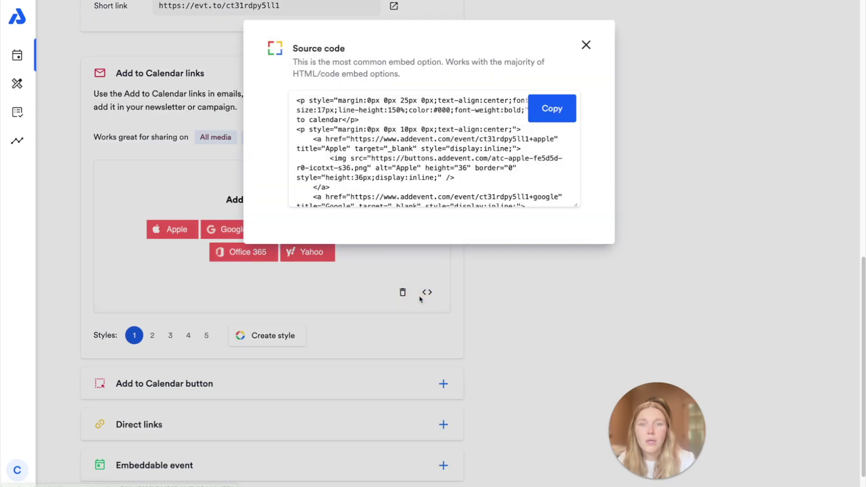
{"action": "left_click", "coordinate": [403, 141]}
{"action": "scroll", "coordinate": [412, 166], "scroll_direction": "down", "scroll_amount": 1}
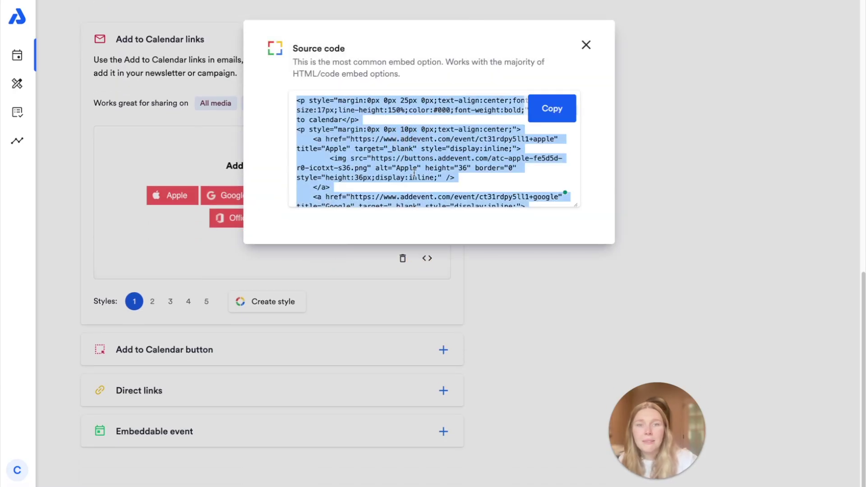
{"action": "scroll", "coordinate": [414, 172], "scroll_direction": "up", "scroll_amount": 1}
{"action": "scroll", "coordinate": [417, 176], "scroll_direction": "down", "scroll_amount": 1}
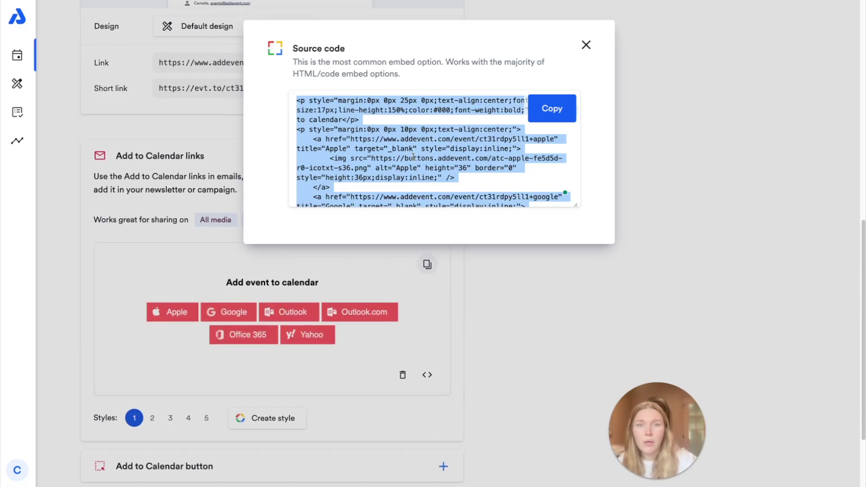
{"action": "left_click", "coordinate": [583, 295]}
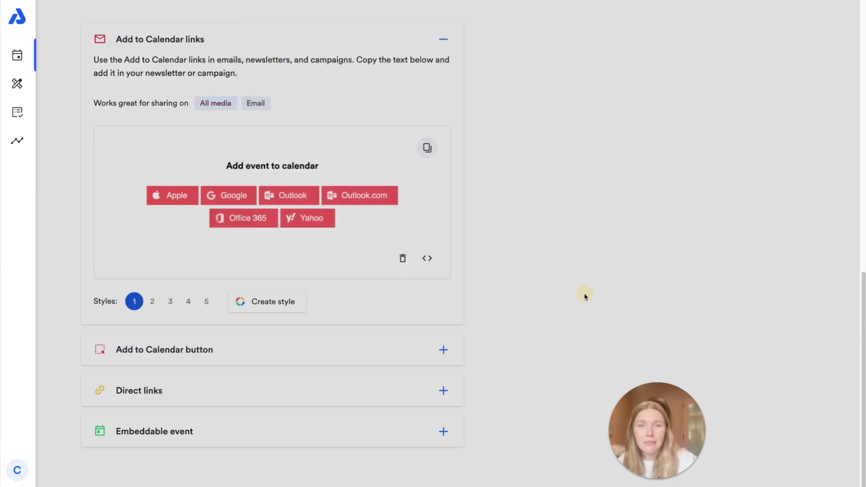
Step: Preview link styles 2 through 5 and try a red custom style without saving it
{"action": "left_click", "coordinate": [152, 301]}
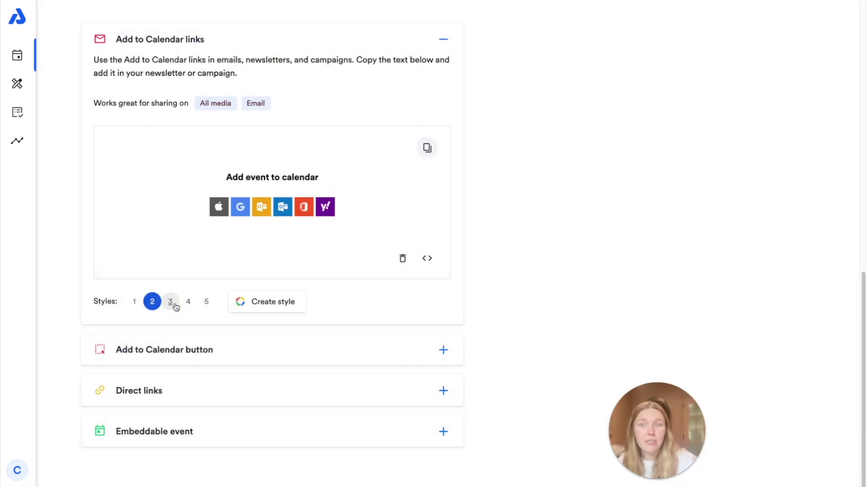
{"action": "left_click", "coordinate": [170, 301]}
{"action": "left_click", "coordinate": [188, 302]}
{"action": "left_click", "coordinate": [205, 301]}
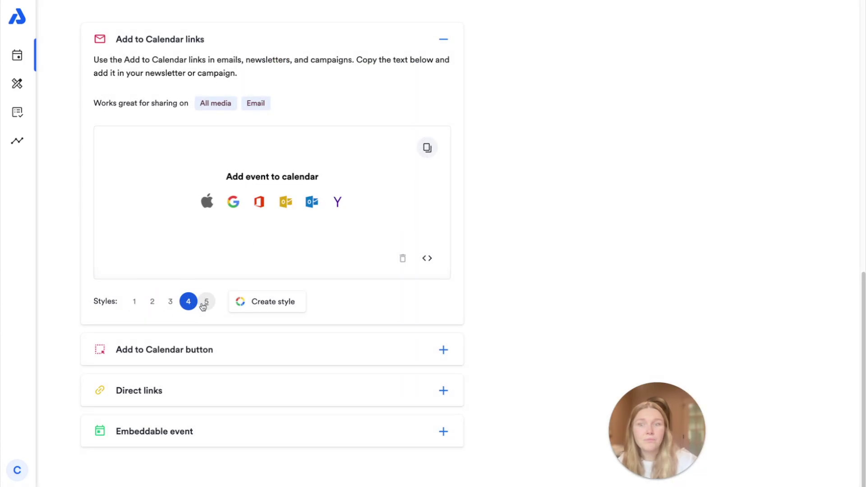
{"action": "left_click", "coordinate": [267, 302]}
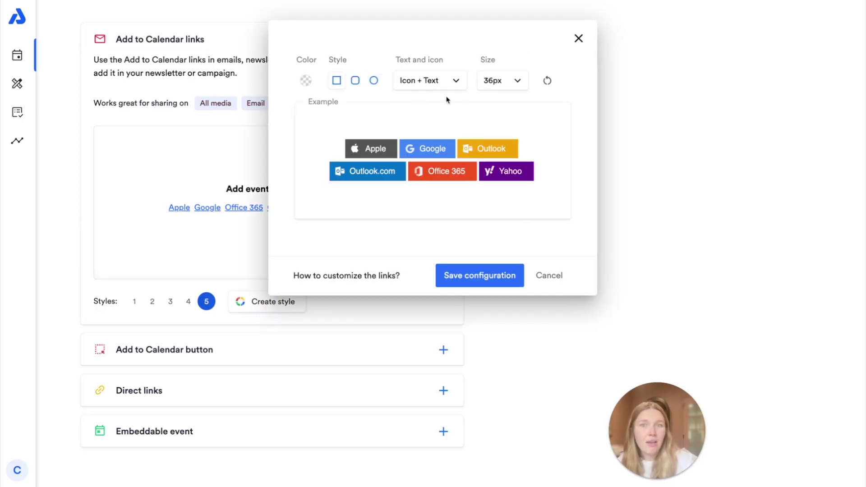
{"action": "left_click", "coordinate": [306, 80]}
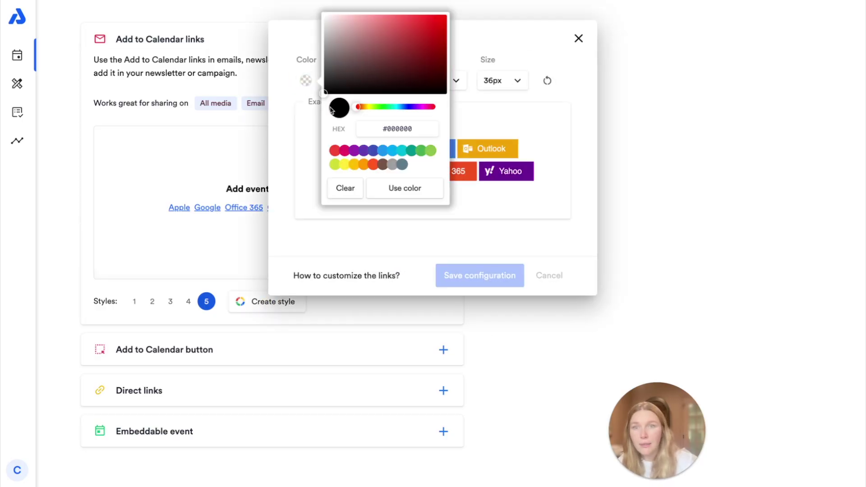
{"action": "left_click", "coordinate": [409, 30]}
{"action": "left_click", "coordinate": [408, 187]}
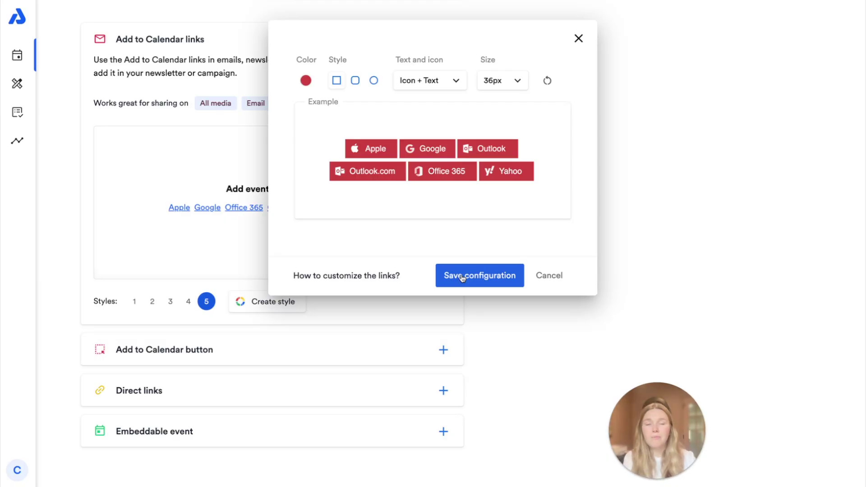
{"action": "left_click", "coordinate": [557, 278]}
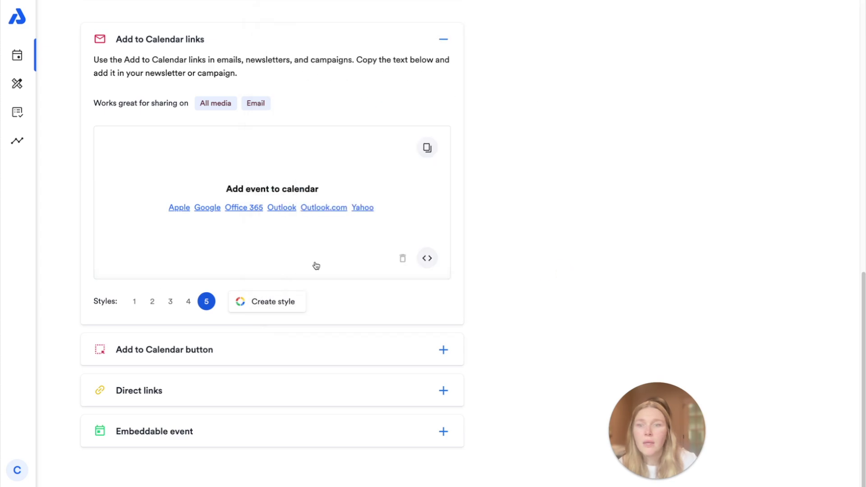
Step: Switch the links to the style 2 coloured icons and copy them
{"action": "left_click", "coordinate": [154, 301]}
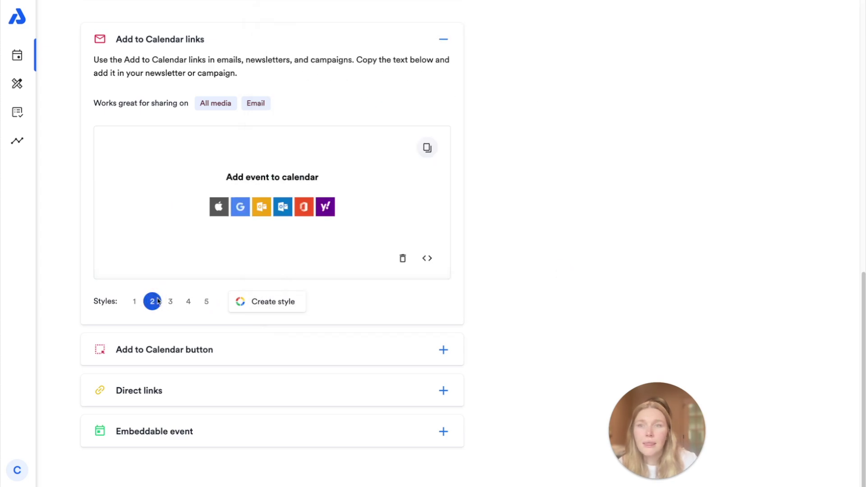
{"action": "left_click", "coordinate": [427, 149]}
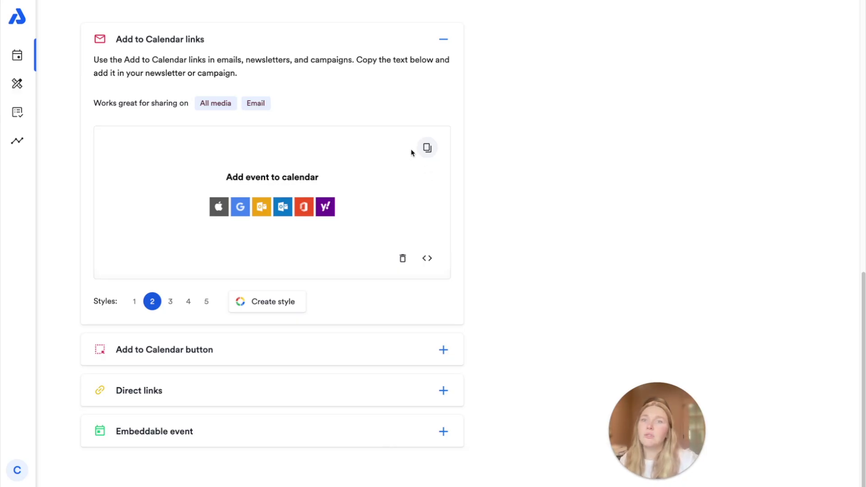
{"action": "left_click", "coordinate": [391, 147]}
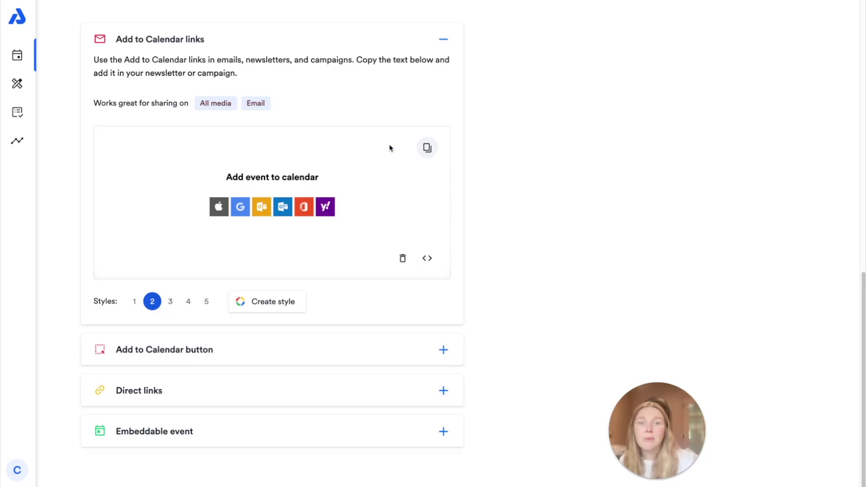
{"action": "left_click", "coordinate": [428, 148]}
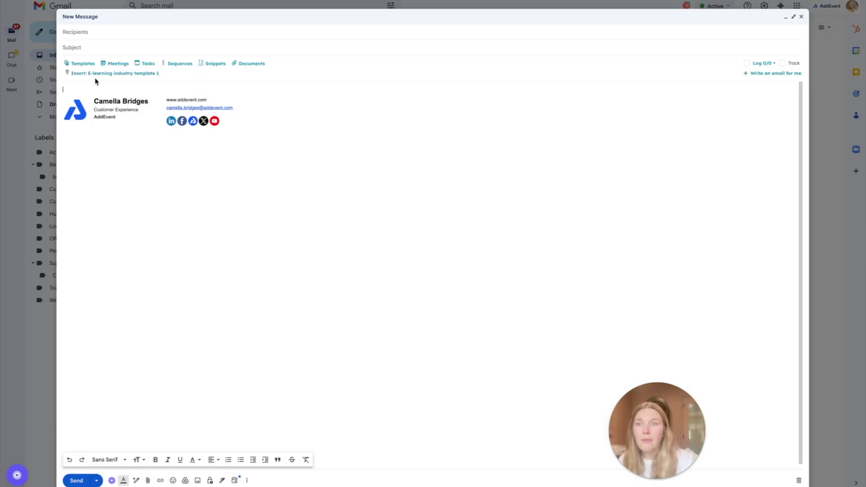
Step: Write the intro line 'Event details in the email here!' in the message body, fixing the spelling
{"action": "right_click", "coordinate": [80, 86]}
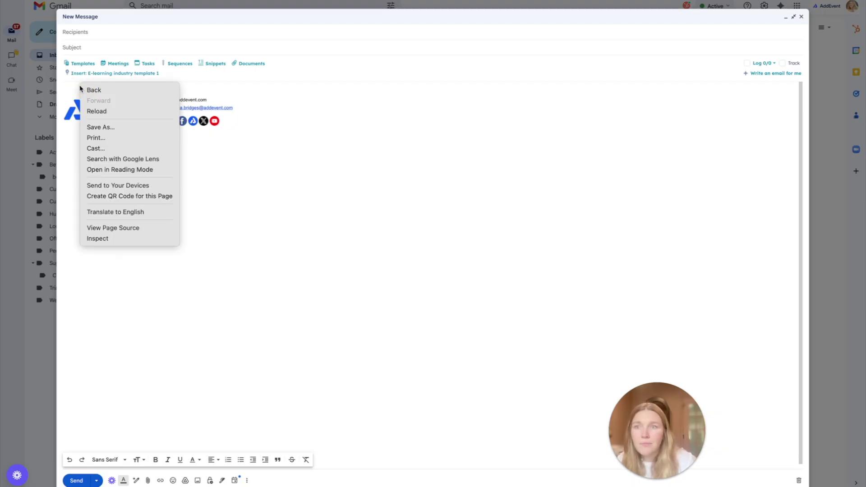
{"action": "left_click", "coordinate": [66, 90]}
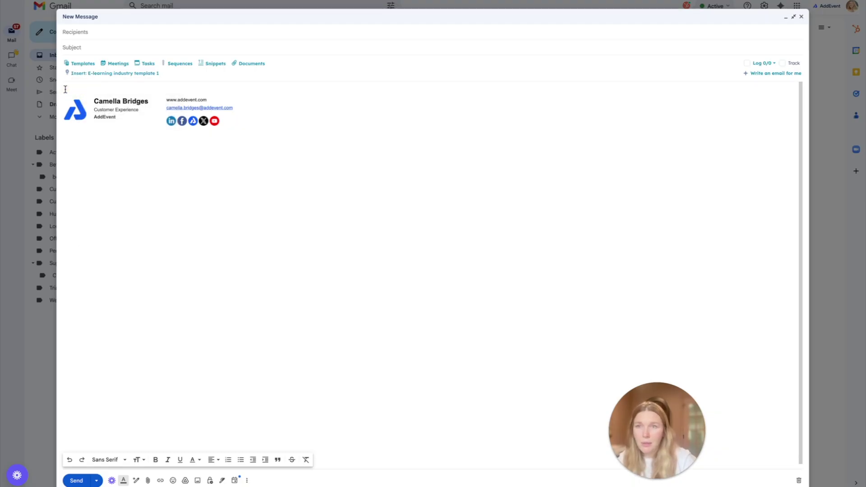
{"action": "type", "text": "Evnet"}
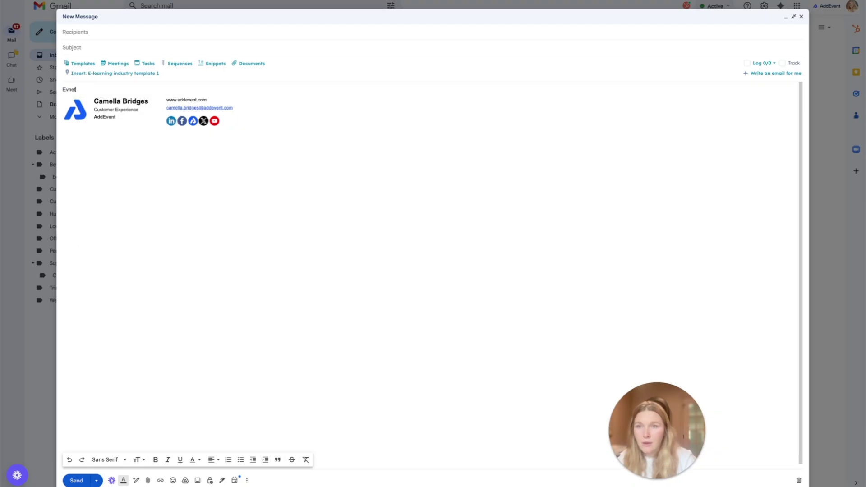
{"action": "type", "text": " details in "}
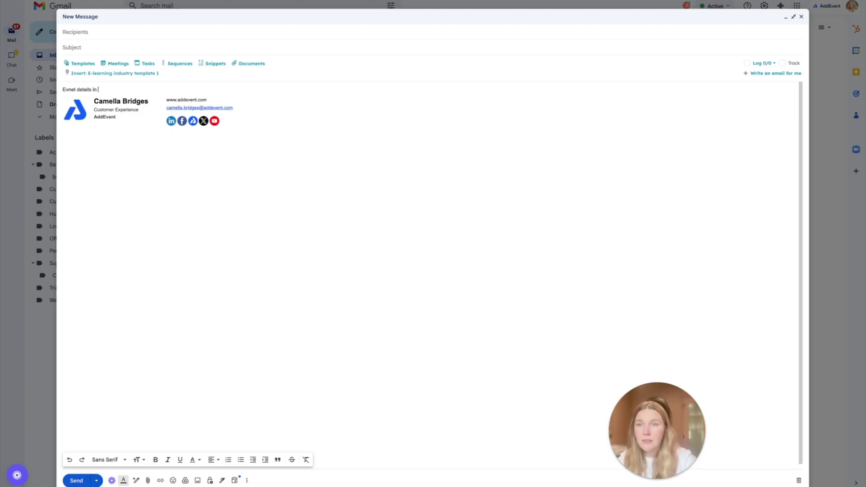
{"action": "type", "text": "the e"}
{"action": "type", "text": "emai he"}
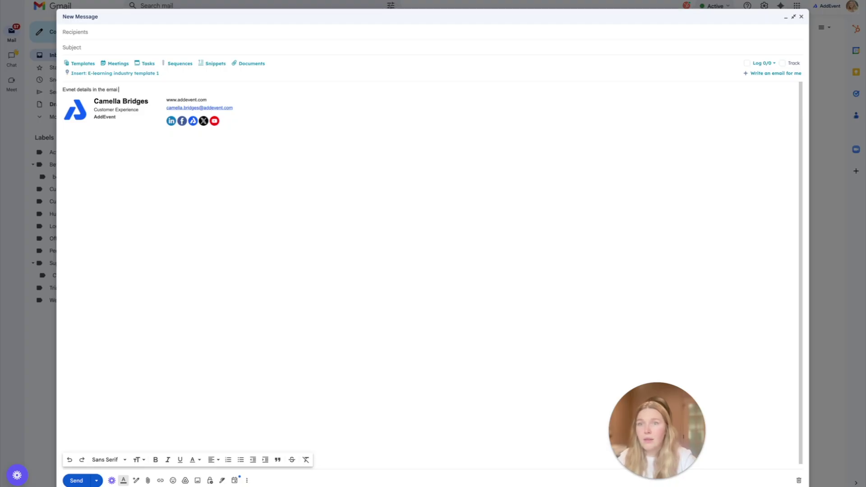
{"action": "type", "text": "l here!"}
{"action": "key", "text": "Return"}
{"action": "mouse_move", "coordinate": [69, 90]}
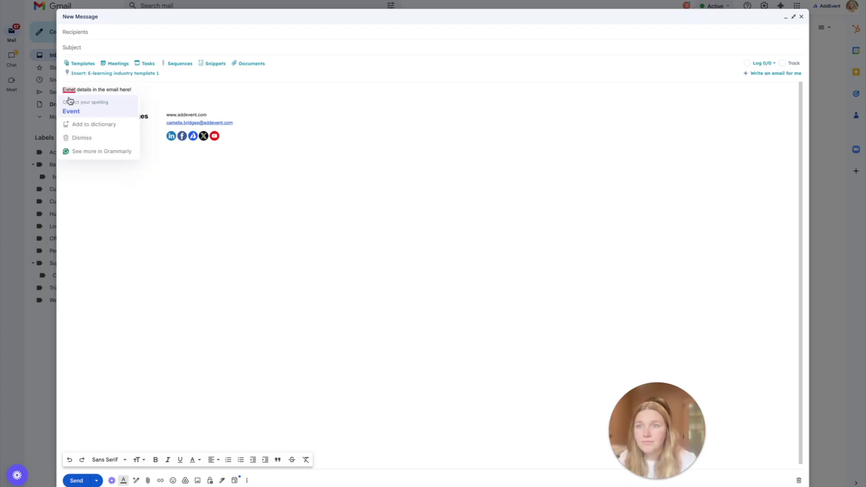
{"action": "left_click", "coordinate": [71, 111]}
Step: Paste the Add to Calendar icons below the intro line
{"action": "right_click", "coordinate": [71, 101]}
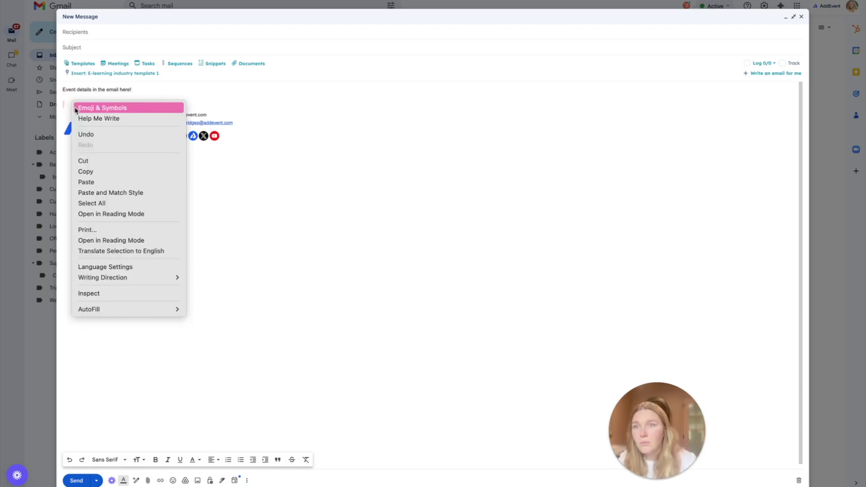
{"action": "left_click", "coordinate": [102, 182]}
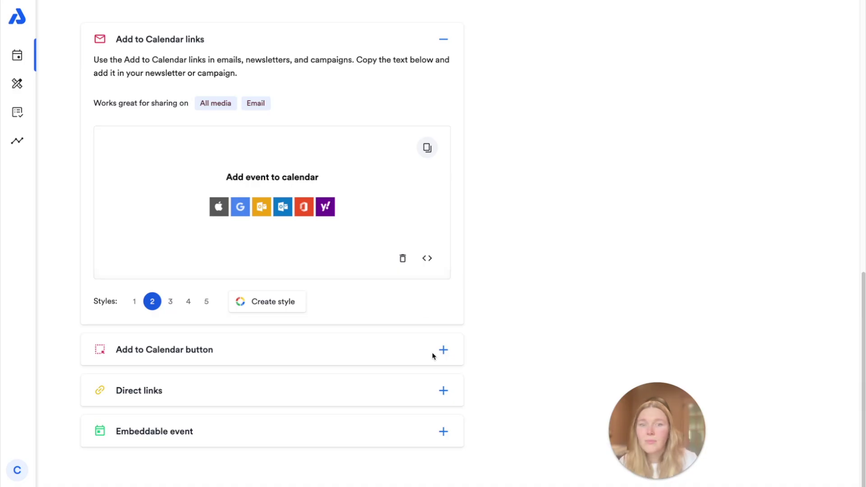
{"action": "left_click", "coordinate": [443, 350]}
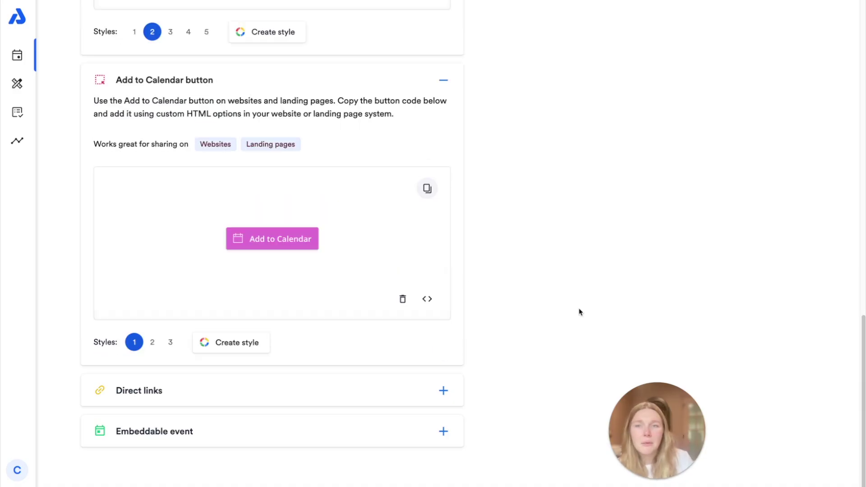
Step: Set the Add to Calendar button to white style 2 and review its embed source code
{"action": "left_click", "coordinate": [151, 346]}
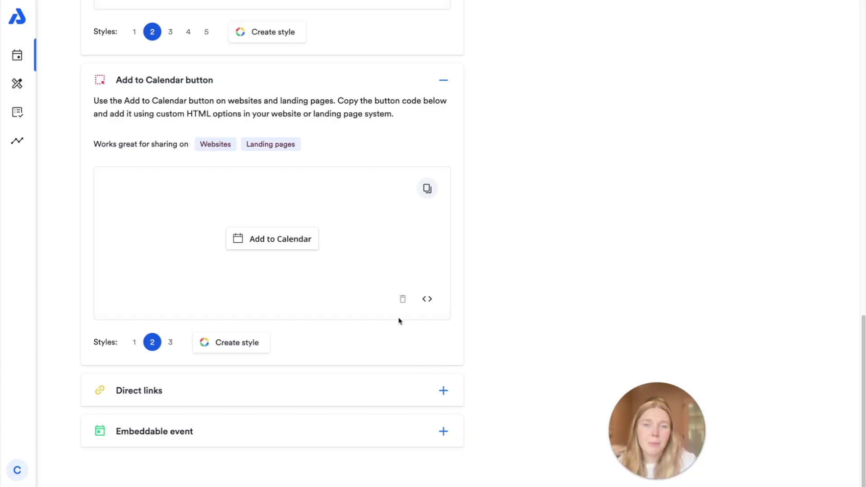
{"action": "left_click", "coordinate": [432, 300]}
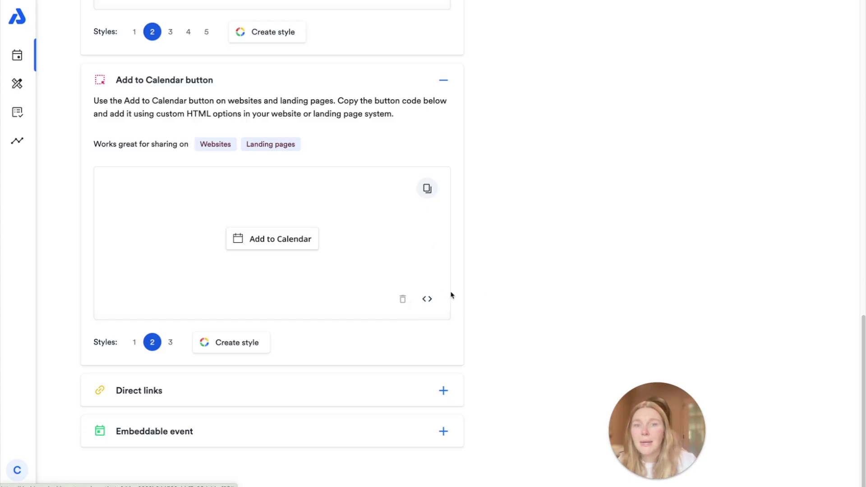
{"action": "left_click", "coordinate": [429, 298]}
{"action": "left_click", "coordinate": [403, 141]}
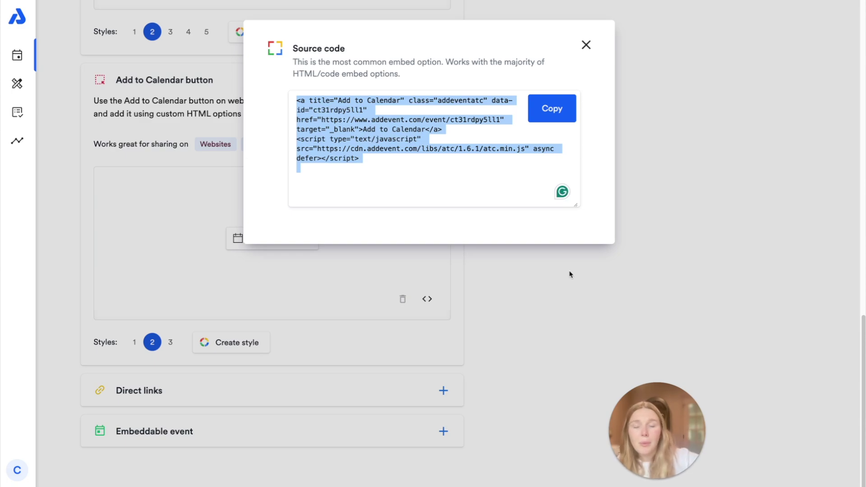
{"action": "left_click", "coordinate": [590, 46]}
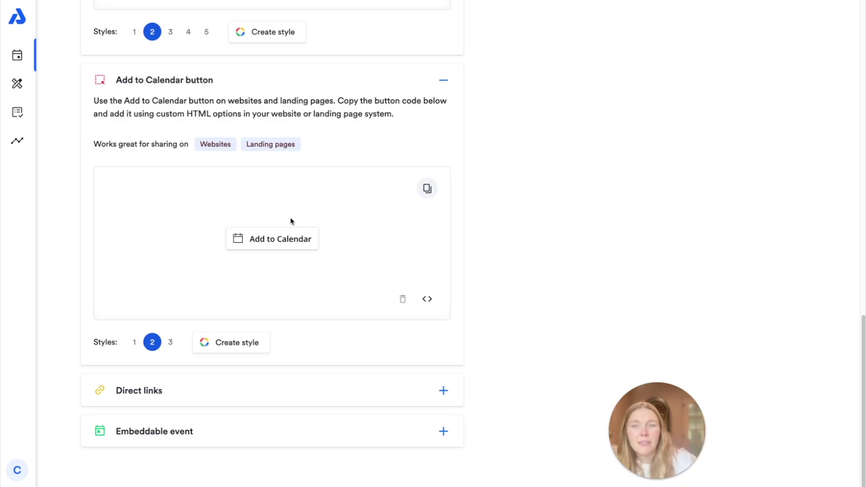
{"action": "left_click", "coordinate": [240, 351]}
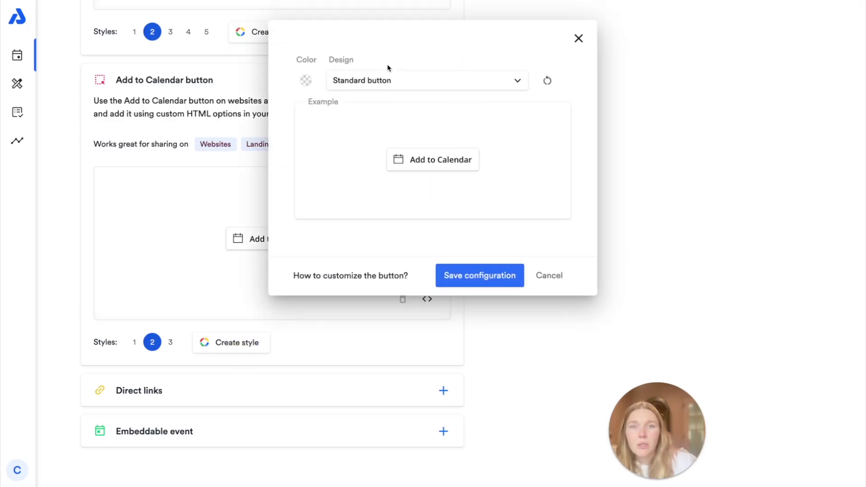
Step: Save a red Standard button style, which becomes style 1 of the button
{"action": "left_click", "coordinate": [306, 81]}
{"action": "left_click", "coordinate": [396, 55]}
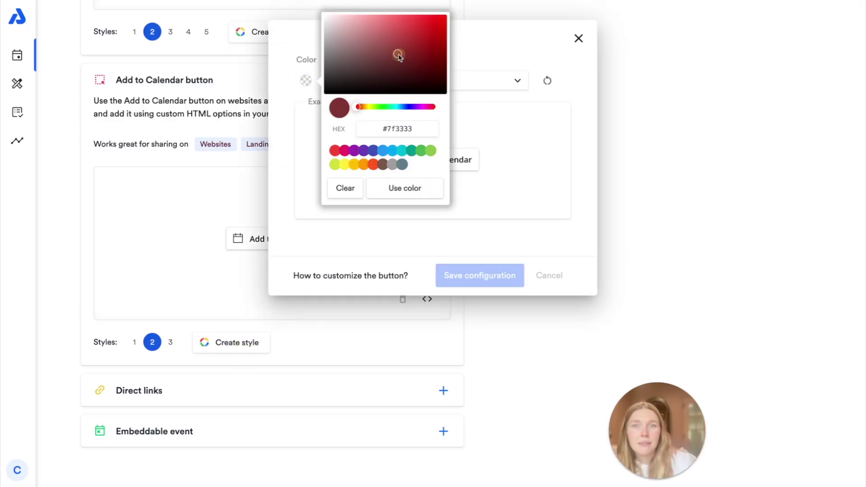
{"action": "left_click", "coordinate": [410, 21]}
{"action": "left_click", "coordinate": [411, 186]}
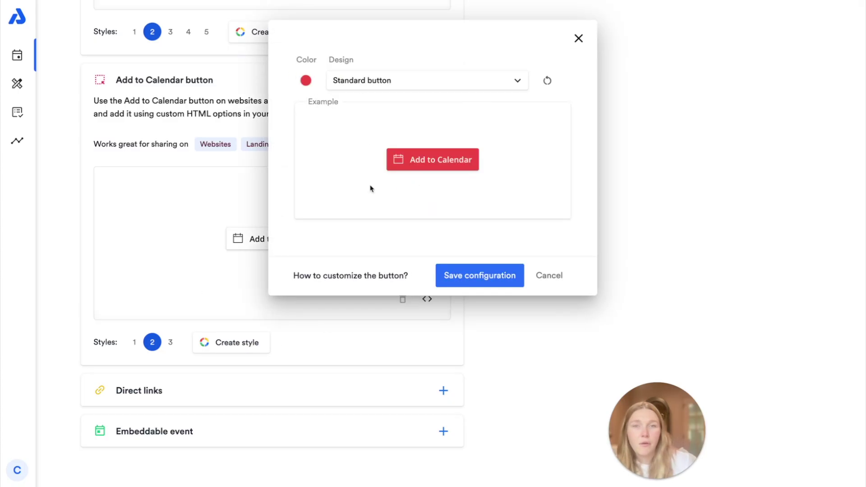
{"action": "left_click", "coordinate": [432, 79]}
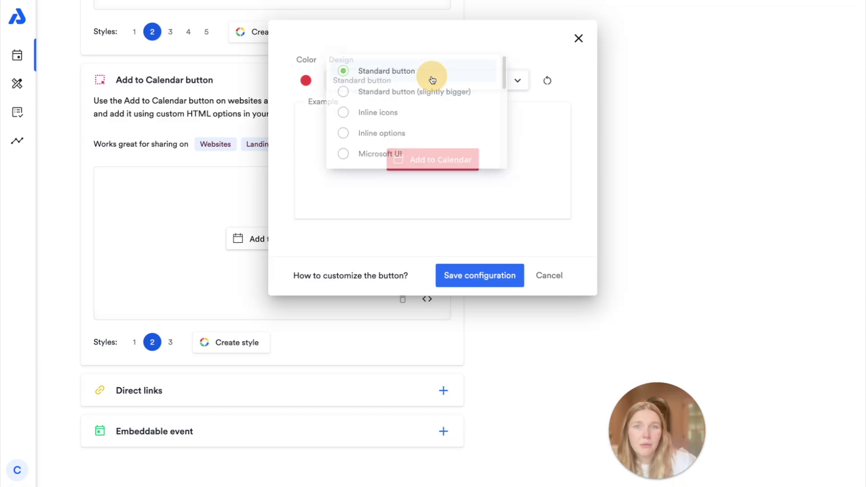
{"action": "left_click", "coordinate": [578, 137]}
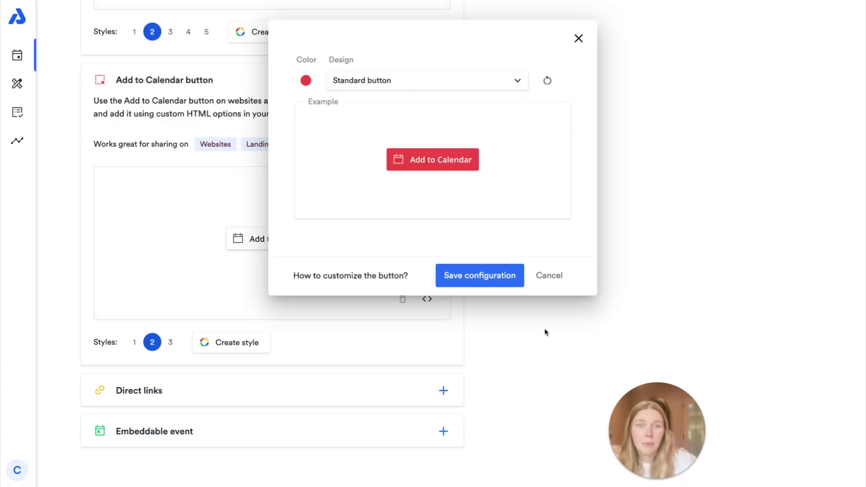
{"action": "left_click", "coordinate": [522, 275]}
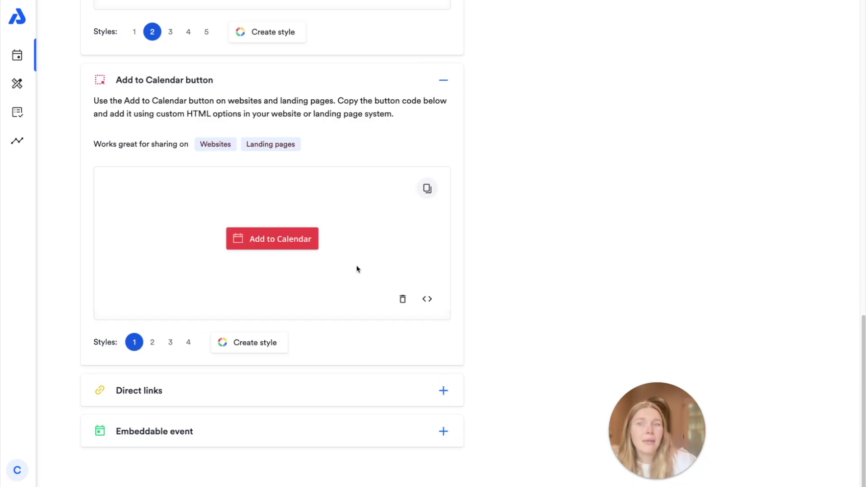
Step: Look at Direct links and collapse it, then expand the Embeddable event section
{"action": "left_click", "coordinate": [442, 390]}
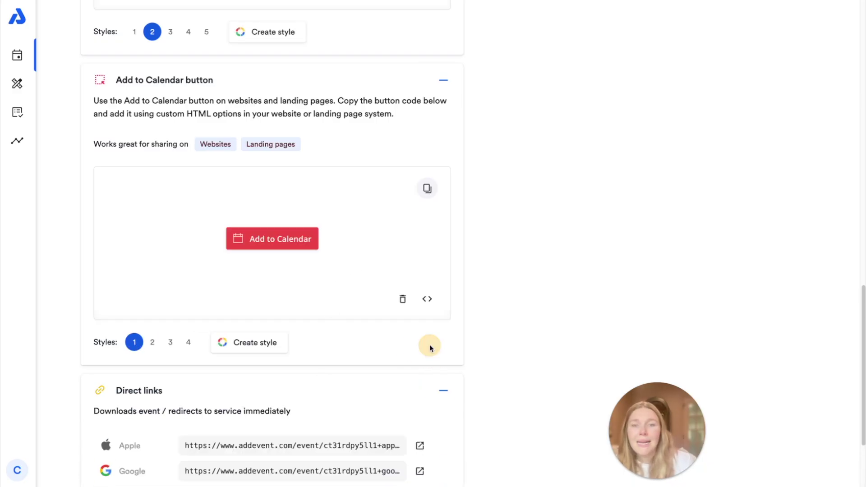
{"action": "scroll", "coordinate": [429, 344], "scroll_direction": "down", "scroll_amount": 4}
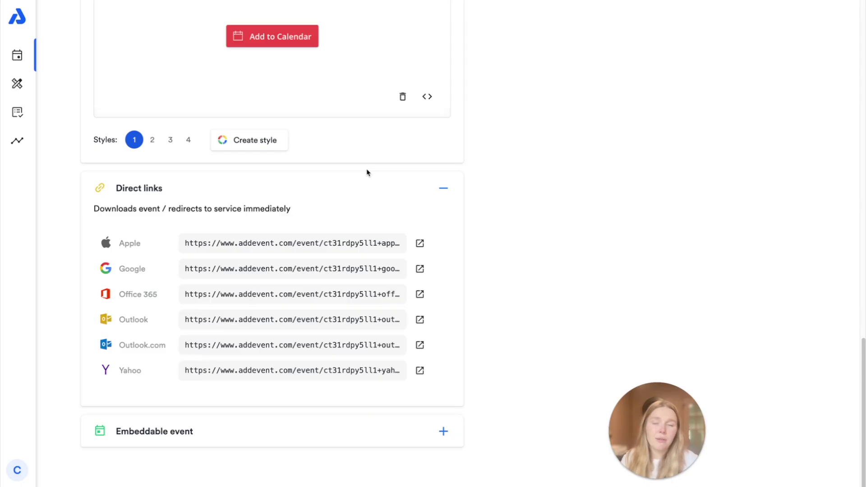
{"action": "left_click", "coordinate": [444, 188]}
{"action": "scroll", "coordinate": [414, 201], "scroll_direction": "up", "scroll_amount": 3}
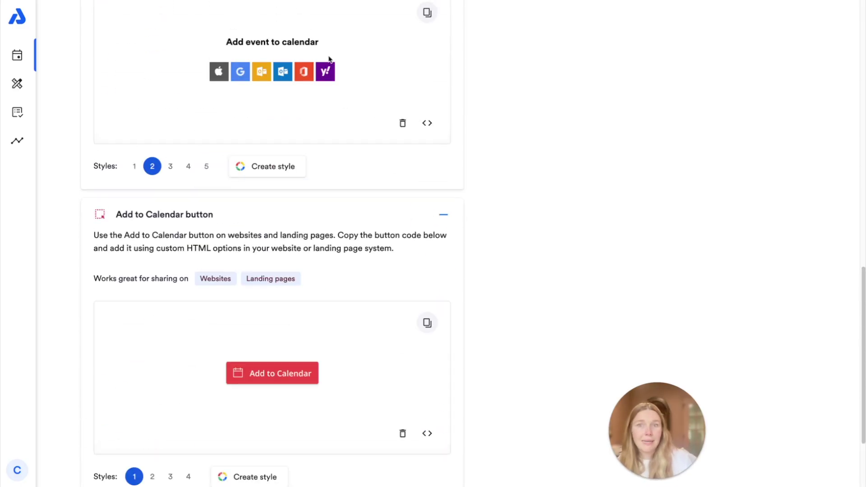
{"action": "scroll", "coordinate": [363, 333], "scroll_direction": "down", "scroll_amount": 1}
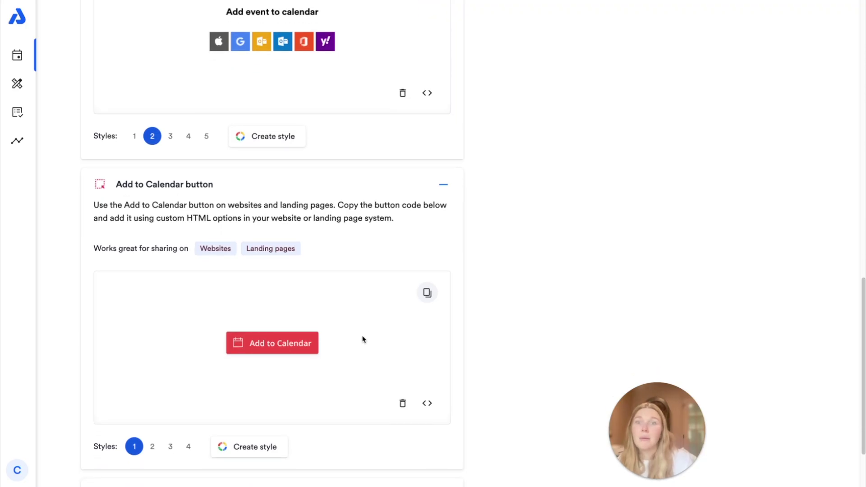
{"action": "scroll", "coordinate": [364, 339], "scroll_direction": "down", "scroll_amount": 3}
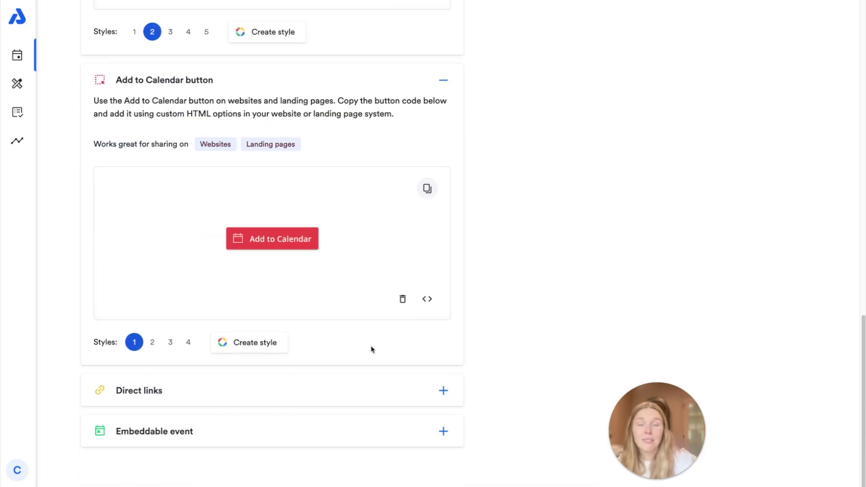
{"action": "left_click", "coordinate": [443, 431]}
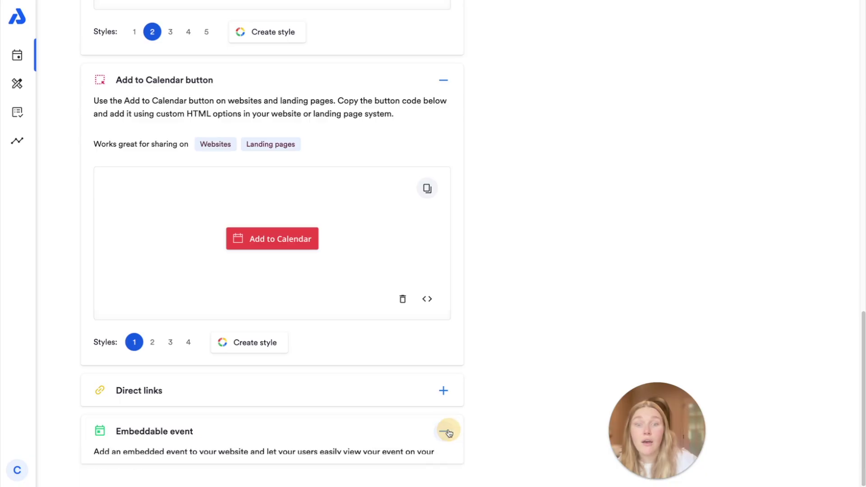
{"action": "scroll", "coordinate": [543, 318], "scroll_direction": "down", "scroll_amount": 8}
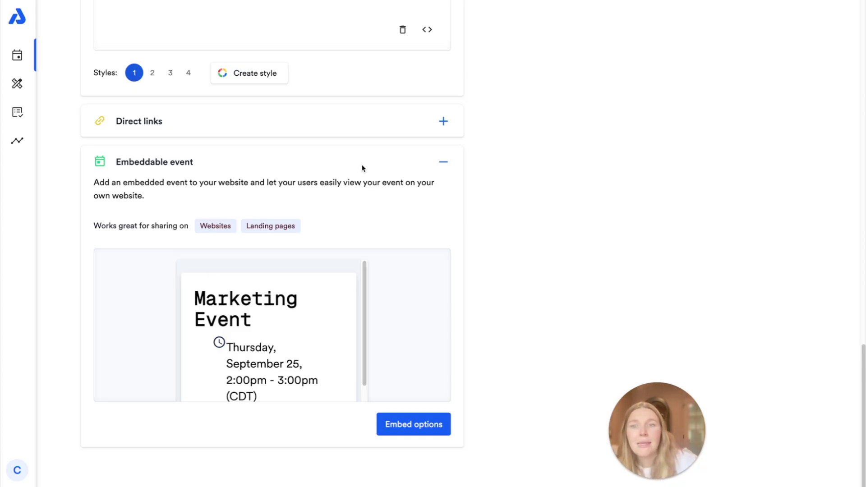
{"action": "left_click", "coordinate": [431, 424]}
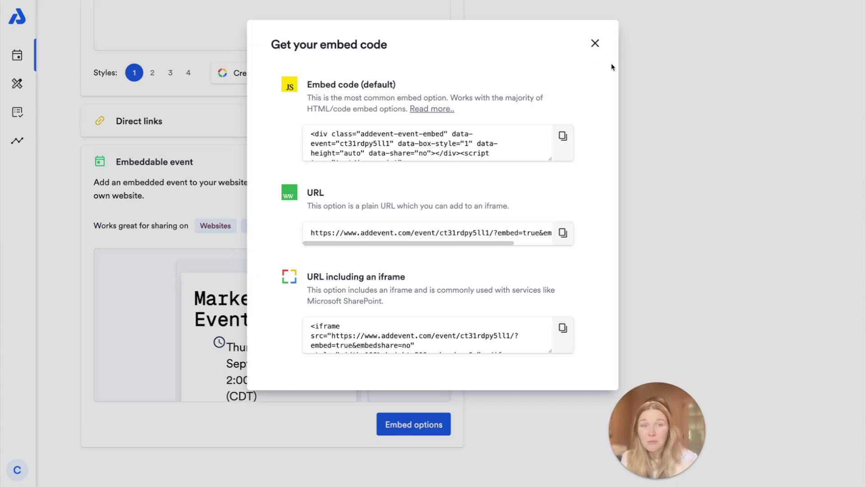
{"action": "left_click", "coordinate": [595, 43]}
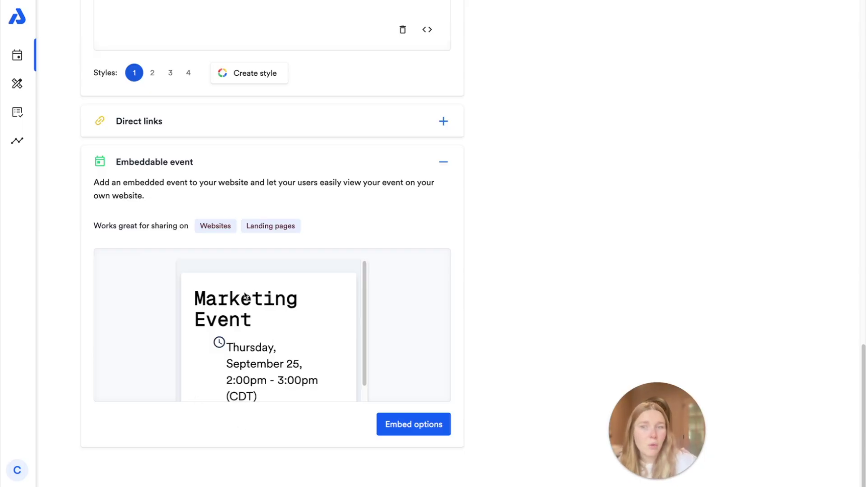
{"action": "scroll", "coordinate": [287, 351], "scroll_direction": "up", "scroll_amount": 15}
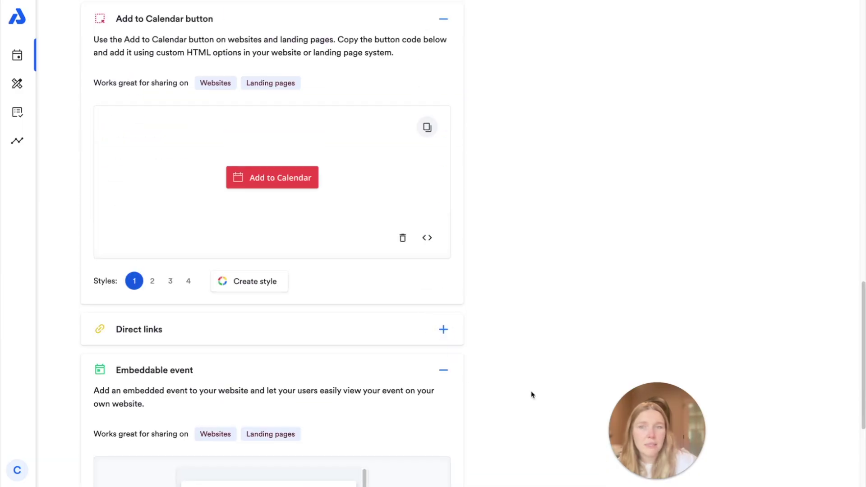
{"action": "scroll", "coordinate": [571, 344], "scroll_direction": "down", "scroll_amount": 12}
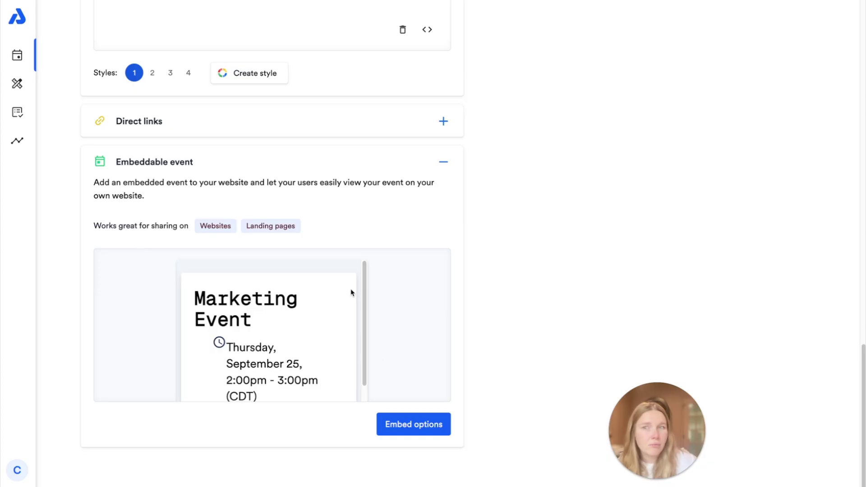
{"action": "scroll", "coordinate": [403, 327], "scroll_direction": "up", "scroll_amount": 15}
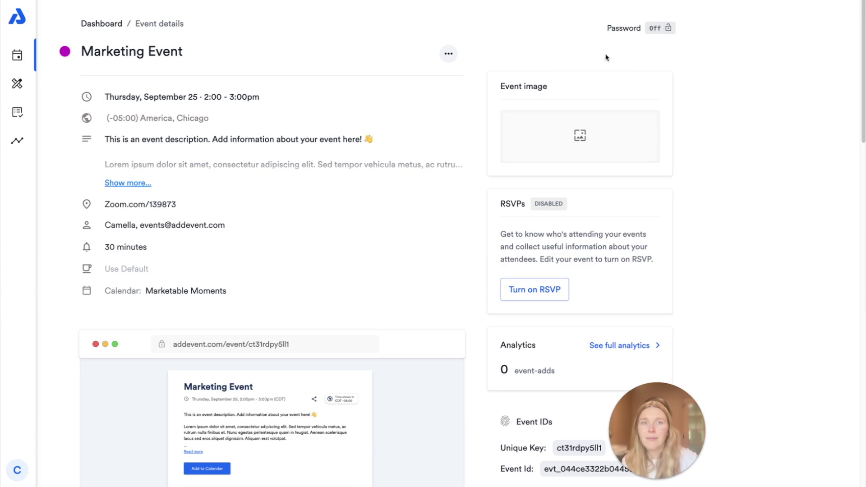
{"action": "left_click", "coordinate": [655, 30]}
Step: Turn on Password is required for the Marketing Event, enter a password, and save
{"action": "left_click", "coordinate": [534, 113]}
{"action": "left_click", "coordinate": [593, 146]}
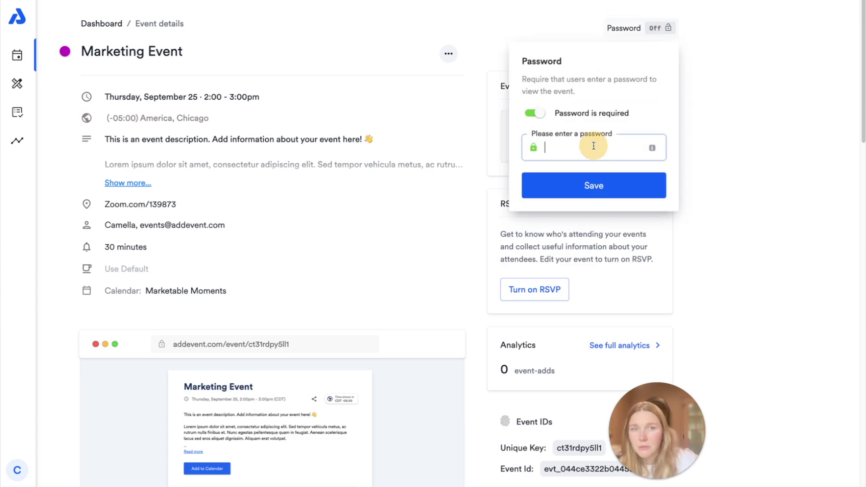
{"action": "type", "text": "pa"}
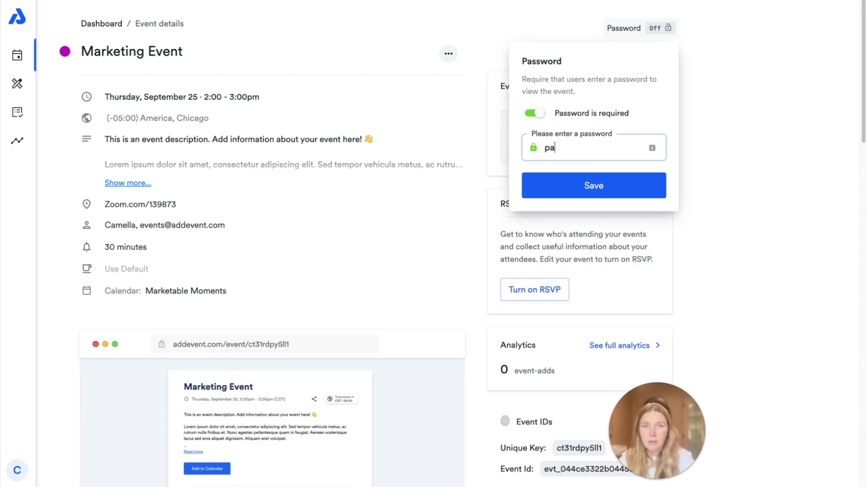
{"action": "type", "text": "s"}
{"action": "key", "text": "BackSpace"}
{"action": "type", "text": "sswor"}
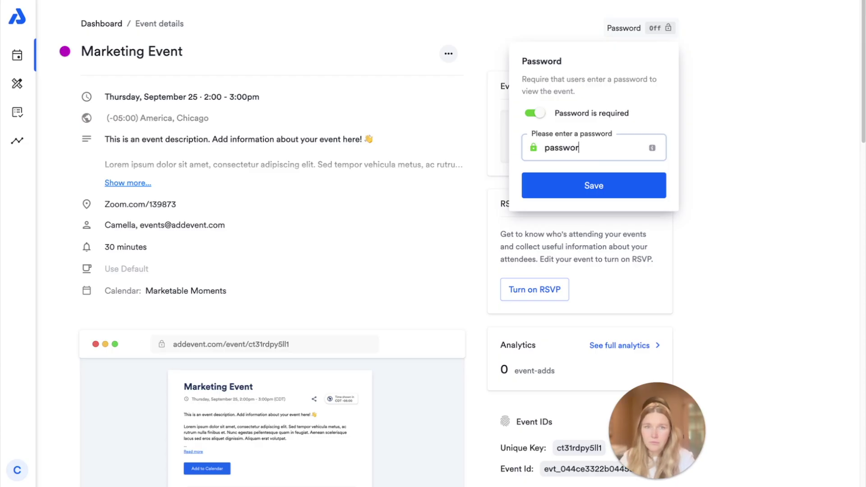
{"action": "type", "text": "d"}
{"action": "left_click", "coordinate": [594, 185]}
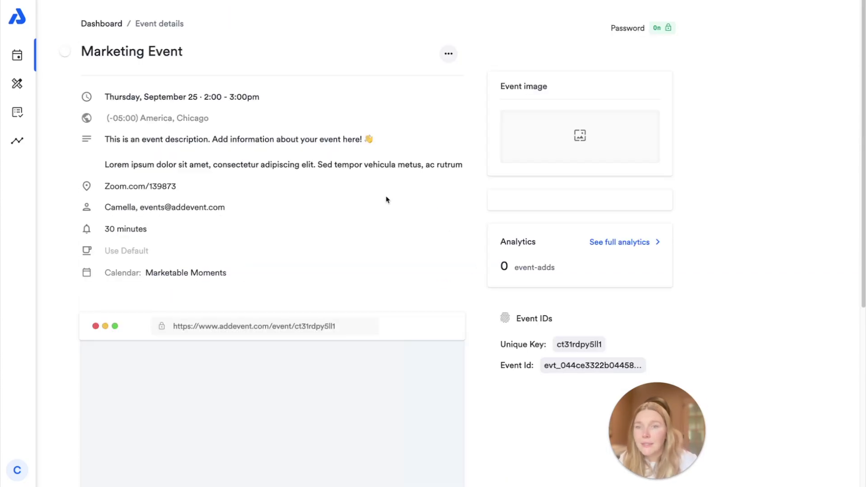
Step: Open the event's public link and unlock the page by entering the access code
{"action": "scroll", "coordinate": [387, 200], "scroll_direction": "down", "scroll_amount": 5}
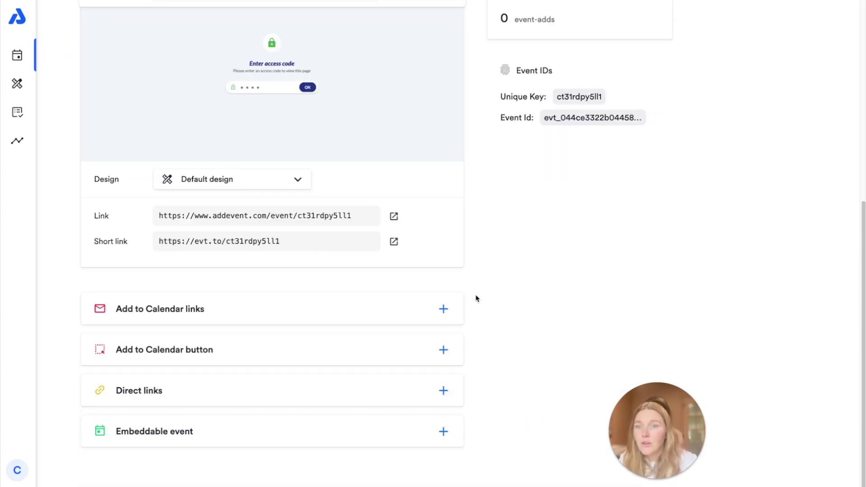
{"action": "left_click", "coordinate": [259, 310]}
{"action": "scroll", "coordinate": [502, 333], "scroll_direction": "down", "scroll_amount": 3}
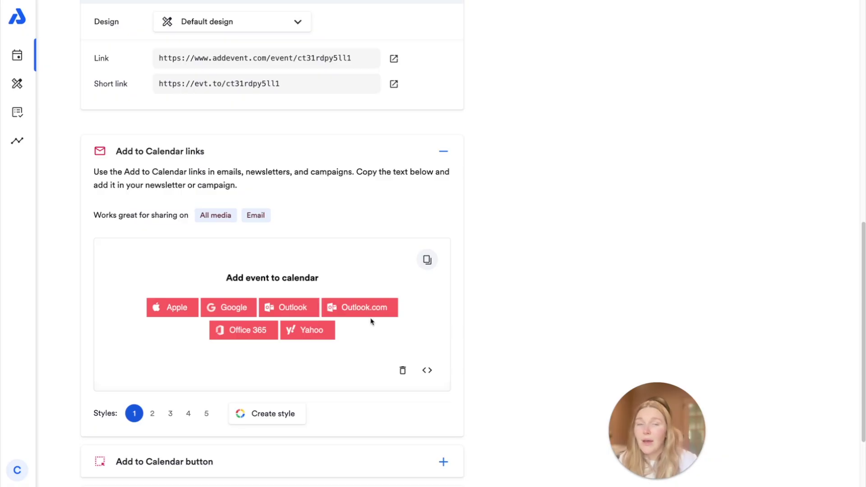
{"action": "scroll", "coordinate": [372, 320], "scroll_direction": "down", "scroll_amount": 2}
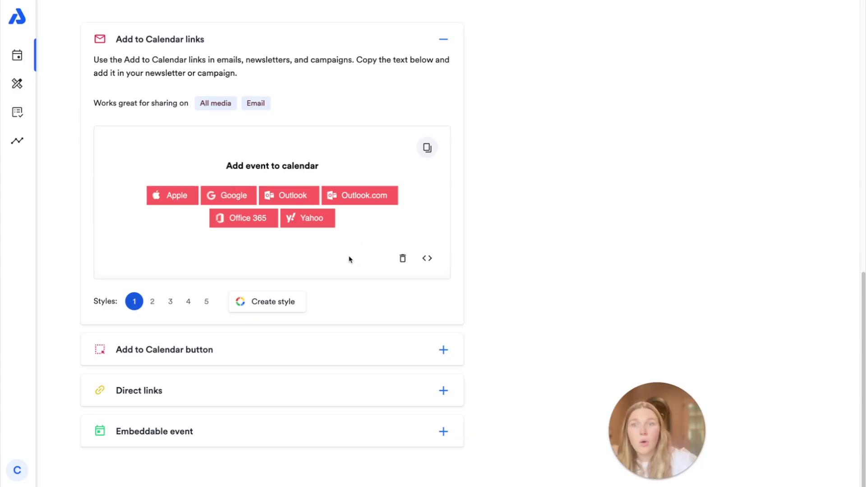
{"action": "scroll", "coordinate": [319, 249], "scroll_direction": "up", "scroll_amount": 9}
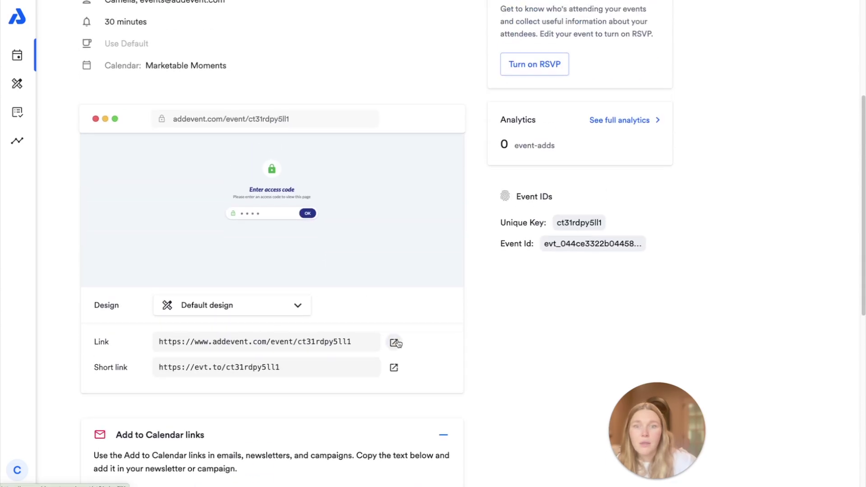
{"action": "left_click", "coordinate": [394, 343]}
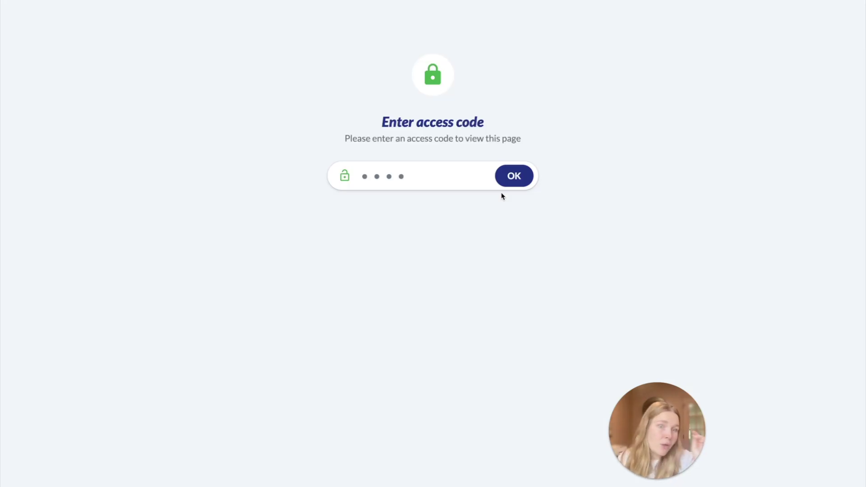
{"action": "left_click", "coordinate": [447, 178]}
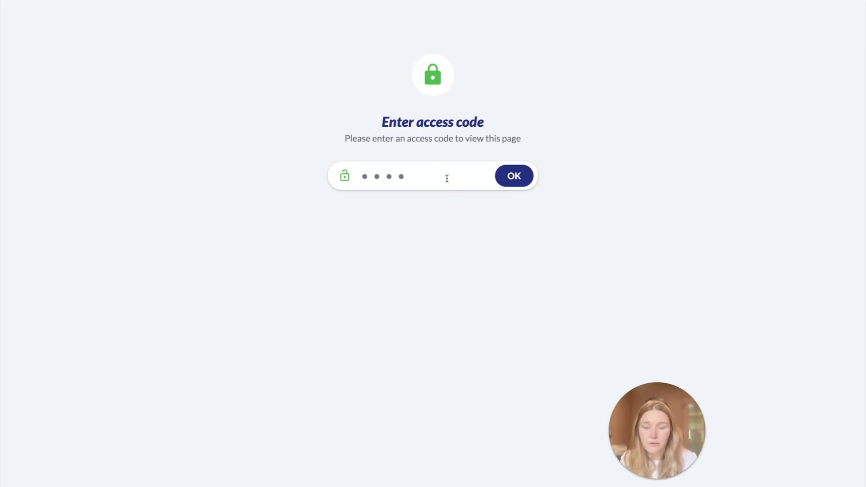
{"action": "type", "text": "password"}
{"action": "key", "text": "Return"}
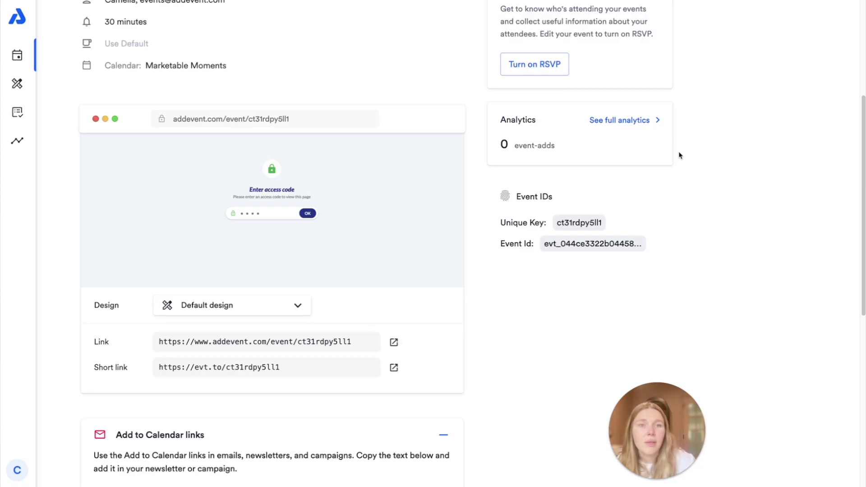
{"action": "scroll", "coordinate": [600, 244], "scroll_direction": "up", "scroll_amount": 5}
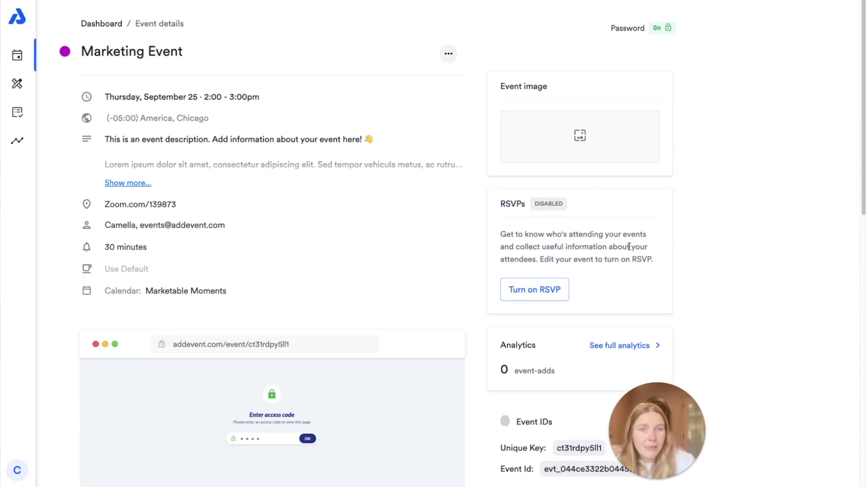
{"action": "scroll", "coordinate": [629, 243], "scroll_direction": "down", "scroll_amount": 3}
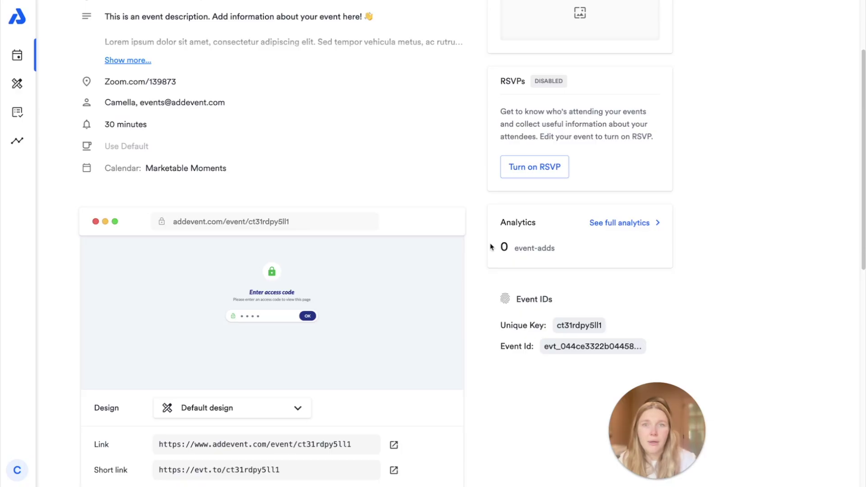
{"action": "scroll", "coordinate": [554, 340], "scroll_direction": "down", "scroll_amount": 3}
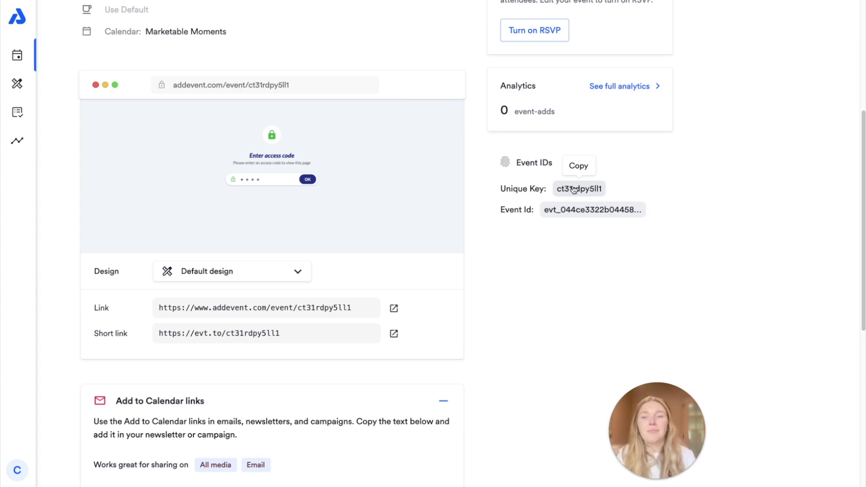
{"action": "left_click", "coordinate": [356, 308]}
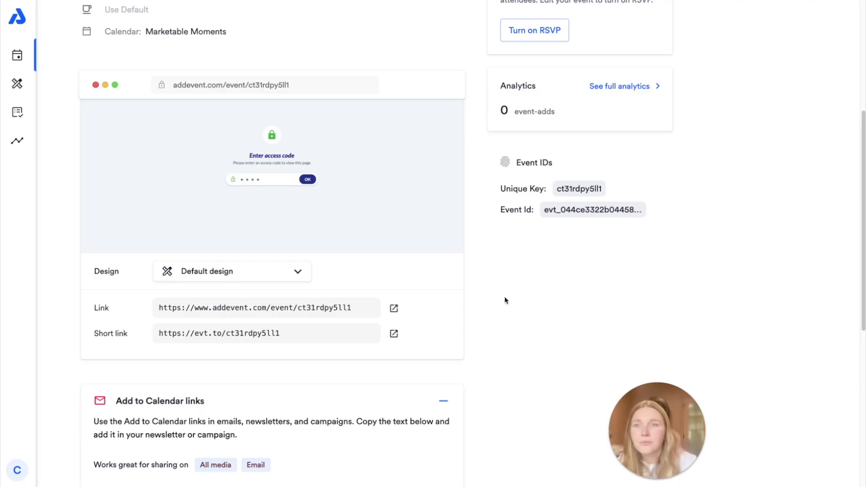
{"action": "scroll", "coordinate": [507, 280], "scroll_direction": "up", "scroll_amount": 5}
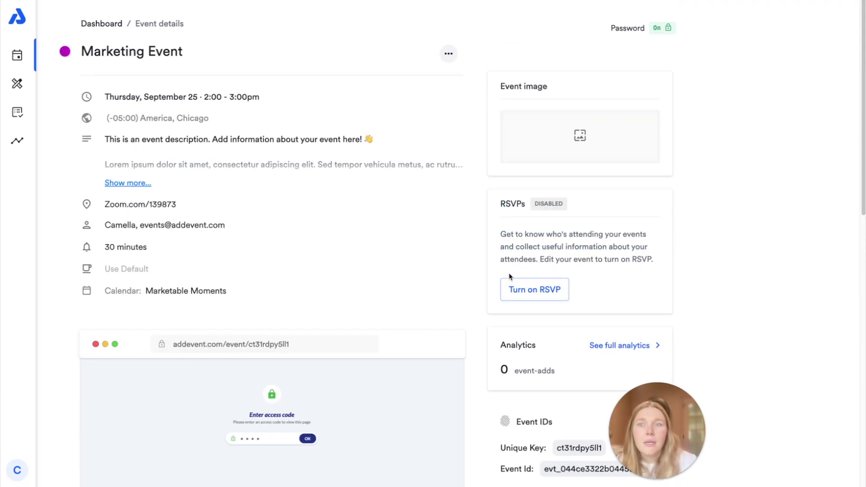
{"action": "scroll", "coordinate": [507, 279], "scroll_direction": "down", "scroll_amount": 10}
{"action": "scroll", "coordinate": [513, 278], "scroll_direction": "up", "scroll_amount": 10}
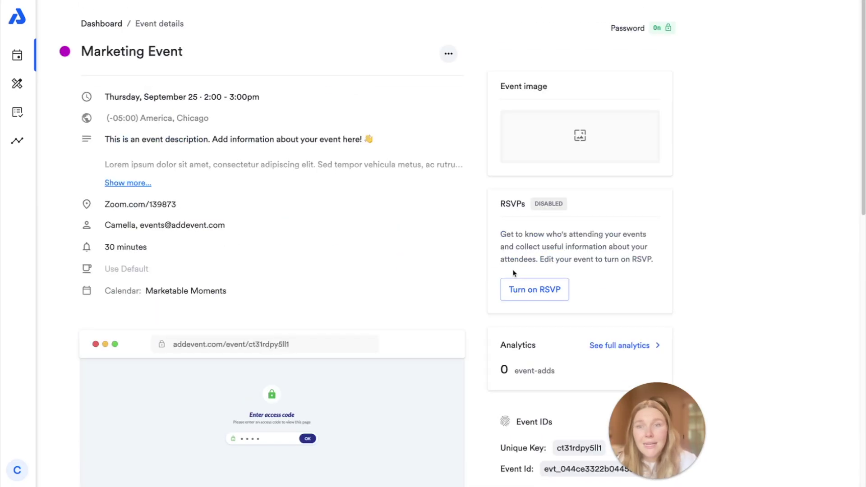